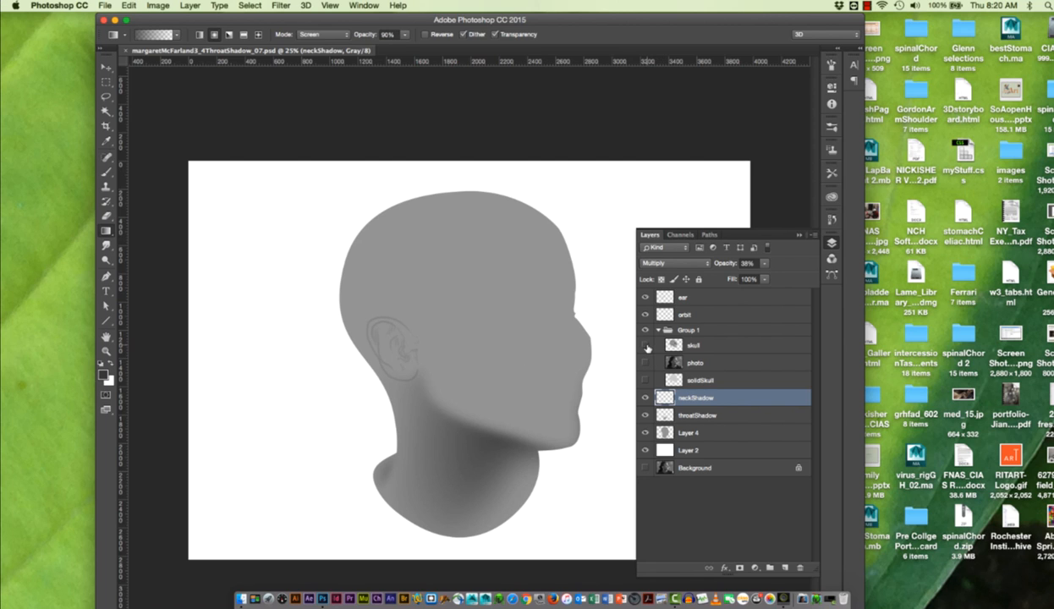
- Show the skull, solidSkull and photo layers in Group 1 to compare them, and hide the photo layer again
{"action": "left_click", "coordinate": [646, 346]}
{"action": "left_click", "coordinate": [645, 362]}
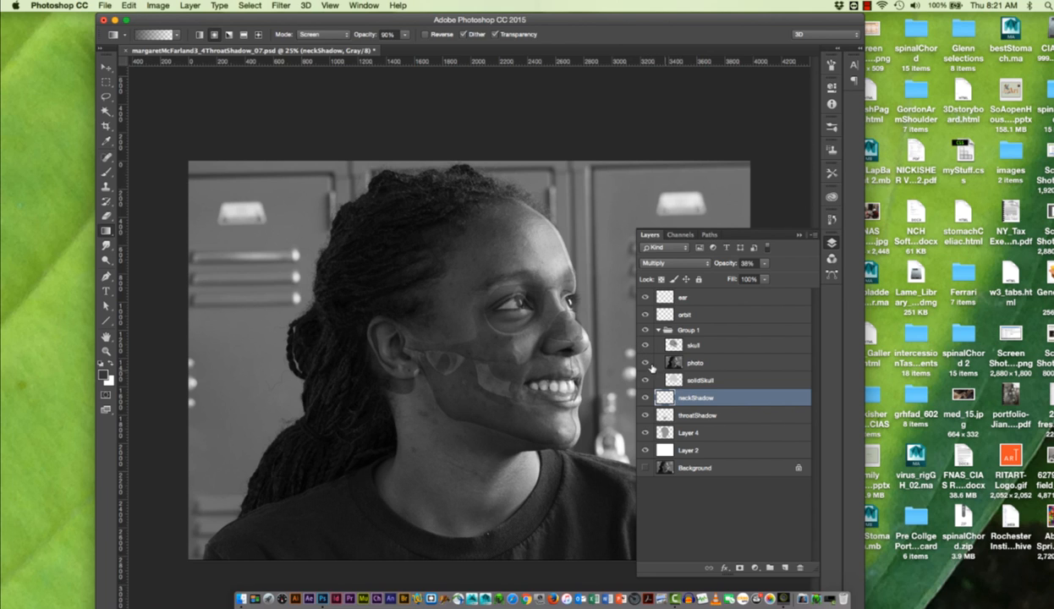
{"action": "left_click", "coordinate": [646, 362]}
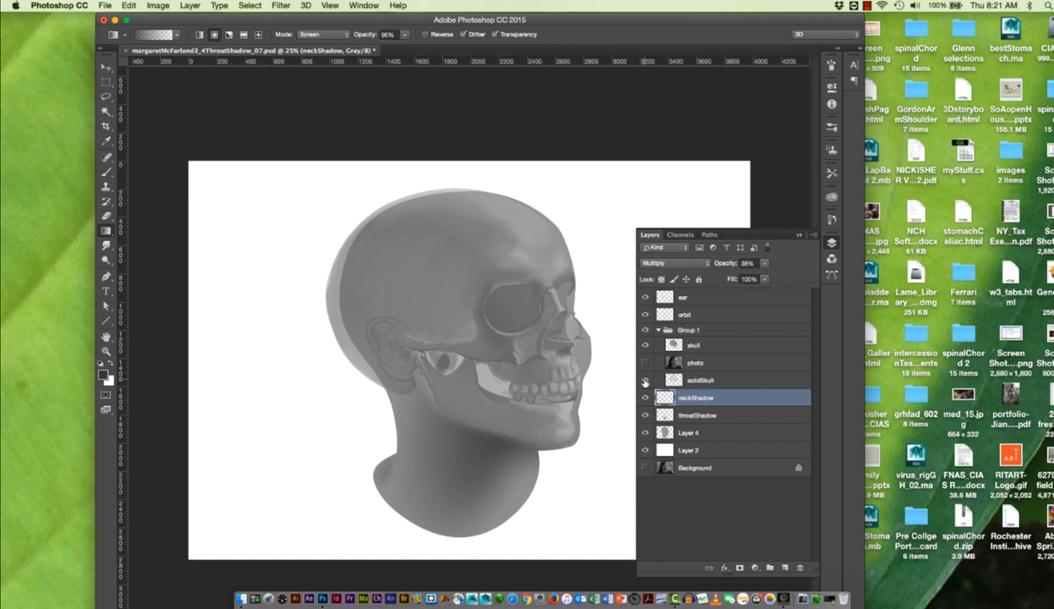
- Hide the solidSkull, neckShadow and skull layers so only the shaded head and ear drawing remain
{"action": "left_click", "coordinate": [645, 380]}
{"action": "left_click", "coordinate": [646, 398]}
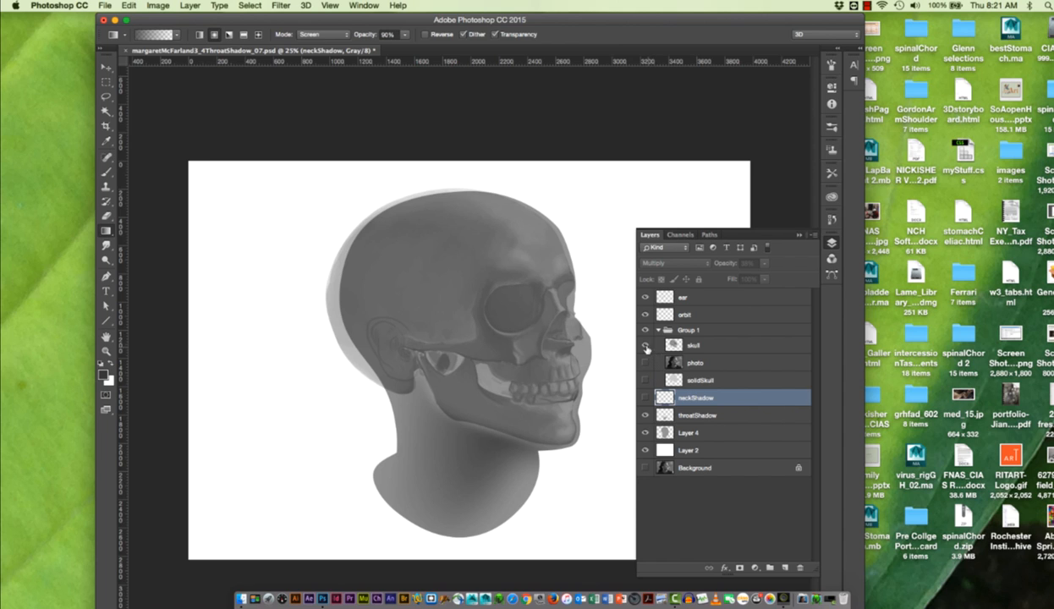
{"action": "left_click", "coordinate": [645, 345]}
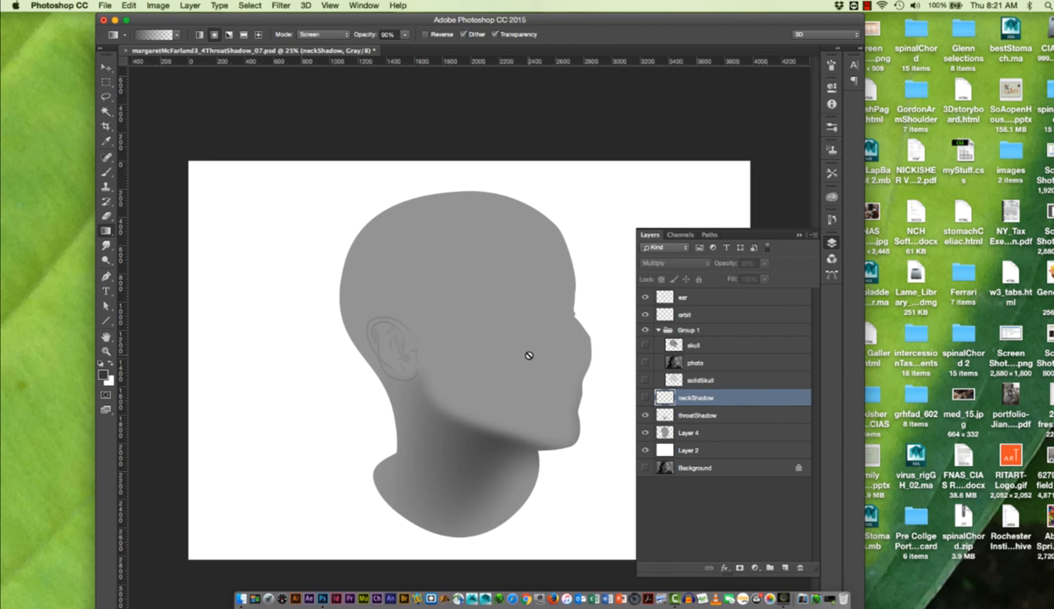
- Show the photo layer, select Layer 4, and look over the document's saved paths
{"action": "left_click", "coordinate": [645, 363]}
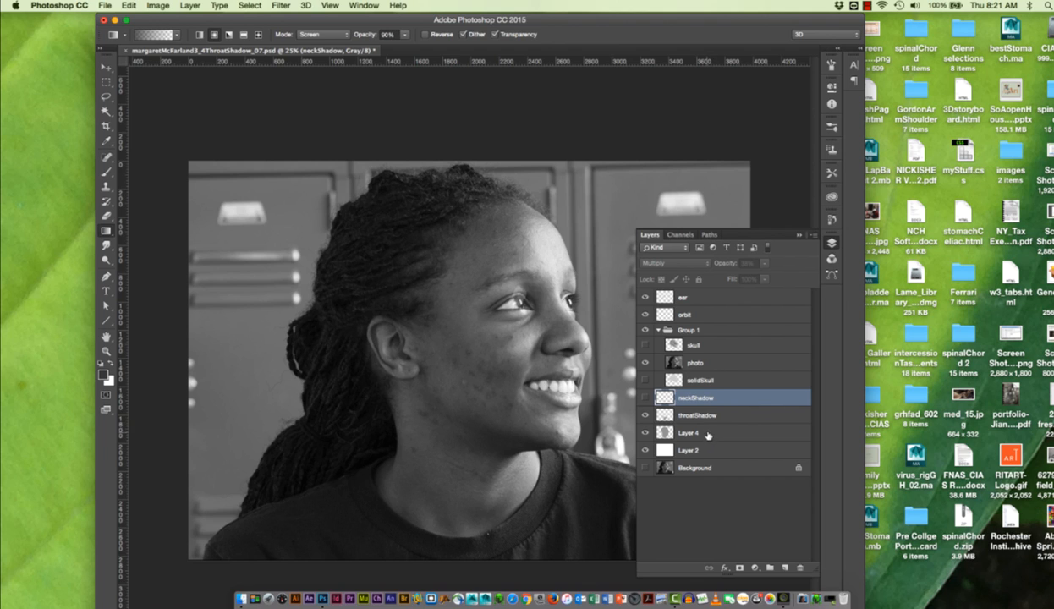
{"action": "left_click", "coordinate": [708, 434]}
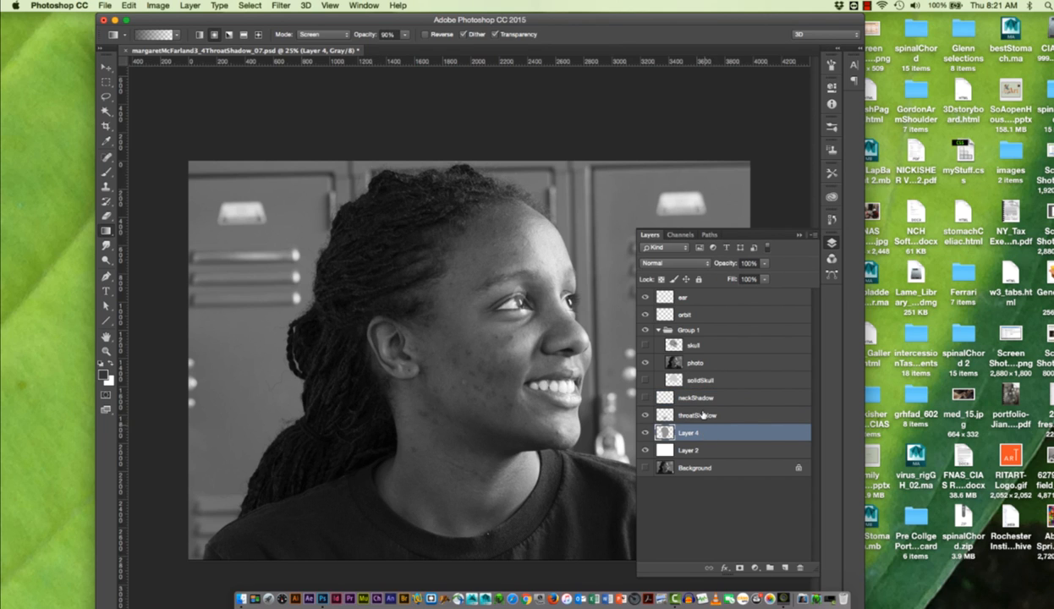
{"action": "left_click", "coordinate": [709, 235]}
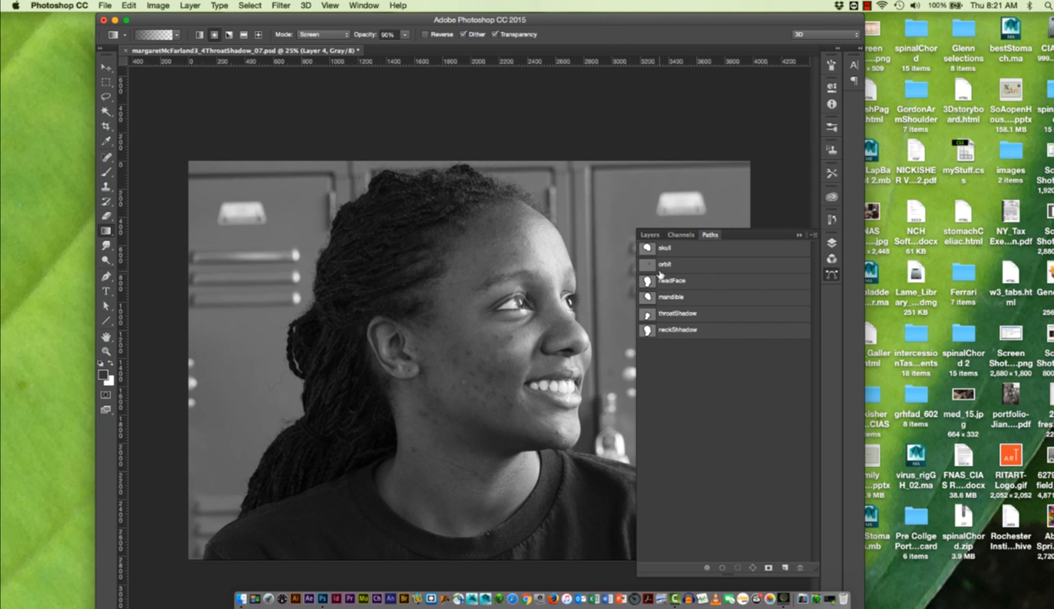
{"action": "left_click", "coordinate": [648, 234]}
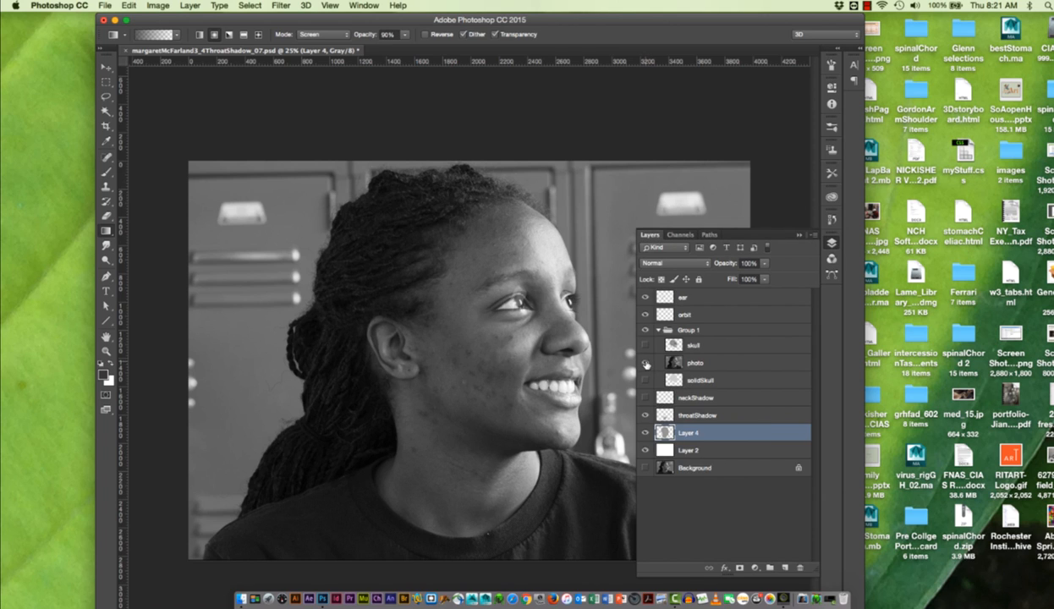
- Hide the photo, Layer 4, throatShadow and Layer 2 layers
{"action": "left_click", "coordinate": [646, 363]}
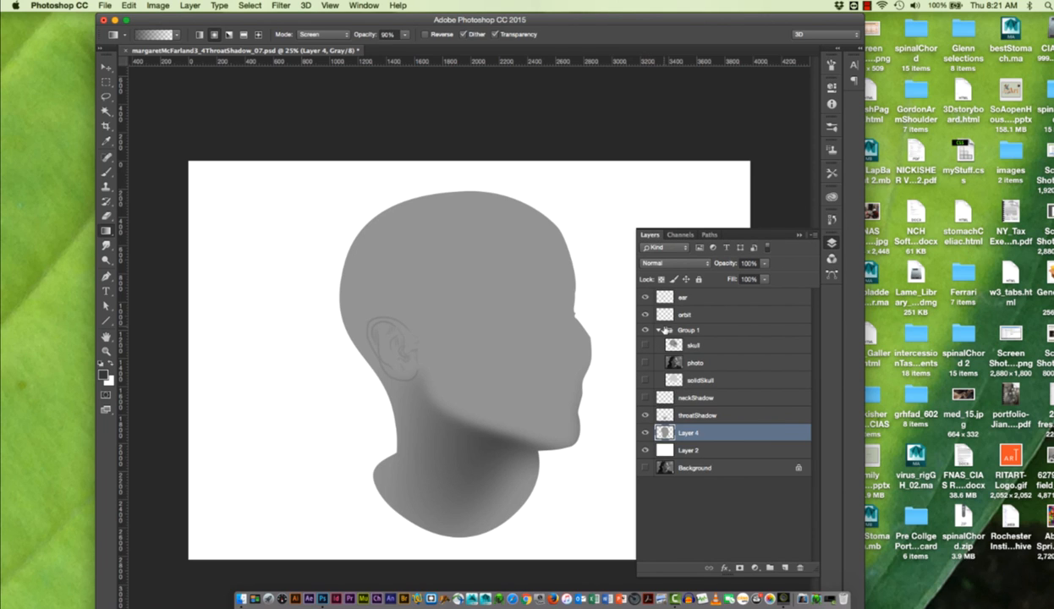
{"action": "left_click", "coordinate": [646, 433]}
{"action": "left_click", "coordinate": [646, 415]}
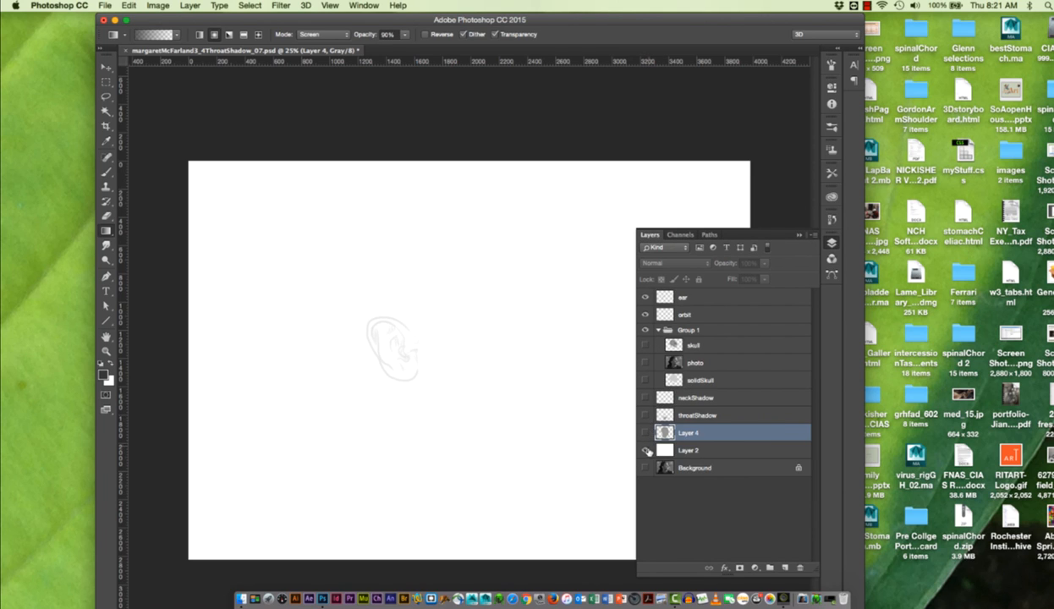
{"action": "left_click", "coordinate": [645, 450]}
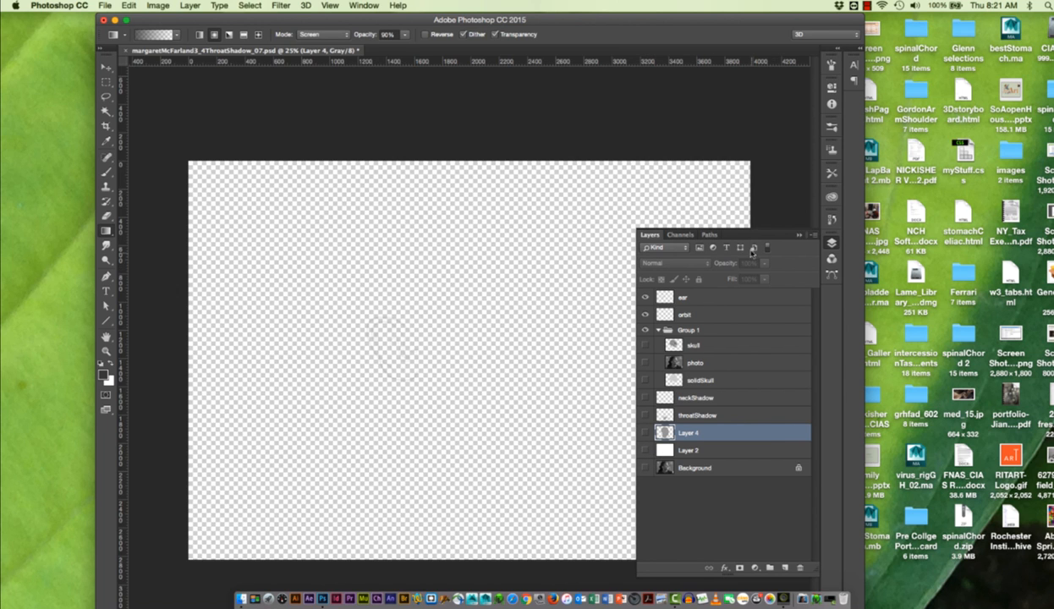
- Activate the saved headFace path and select its whole outline with the Path Selection Tool
{"action": "left_click", "coordinate": [707, 235]}
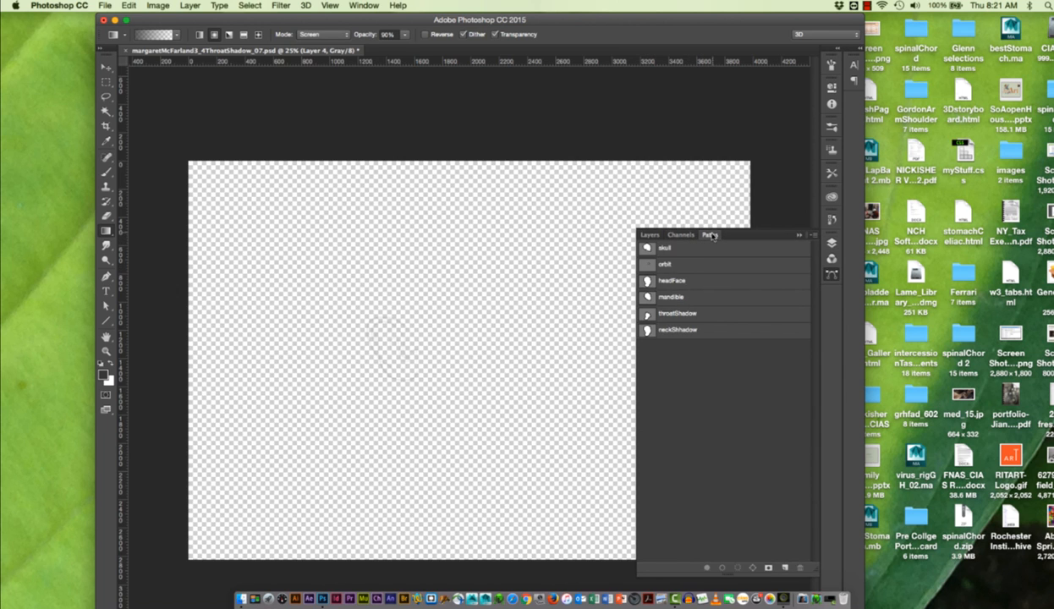
{"action": "left_click", "coordinate": [675, 282]}
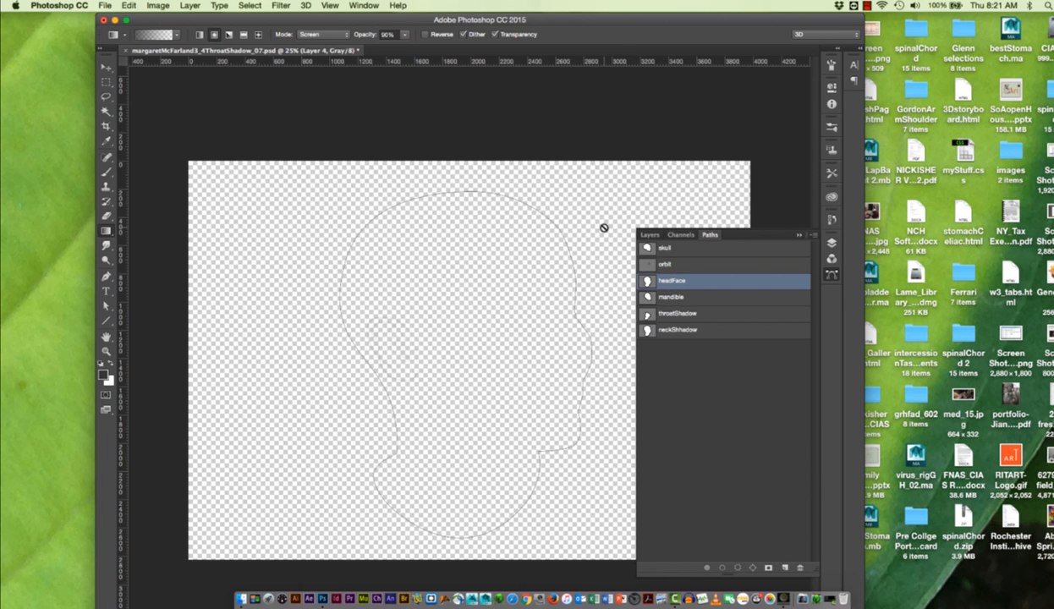
{"action": "left_click", "coordinate": [105, 306]}
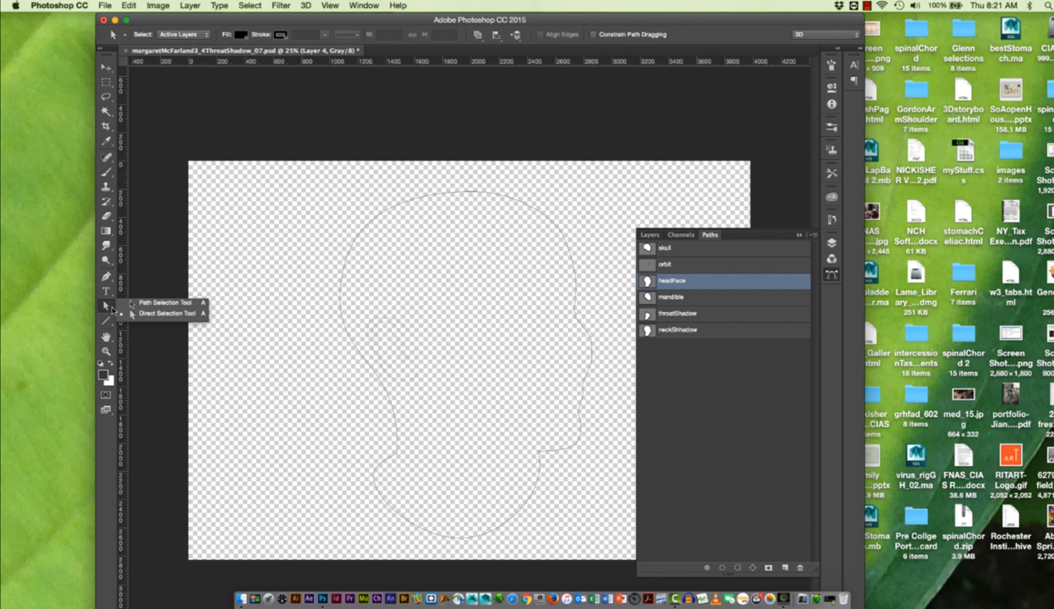
{"action": "left_click", "coordinate": [131, 303]}
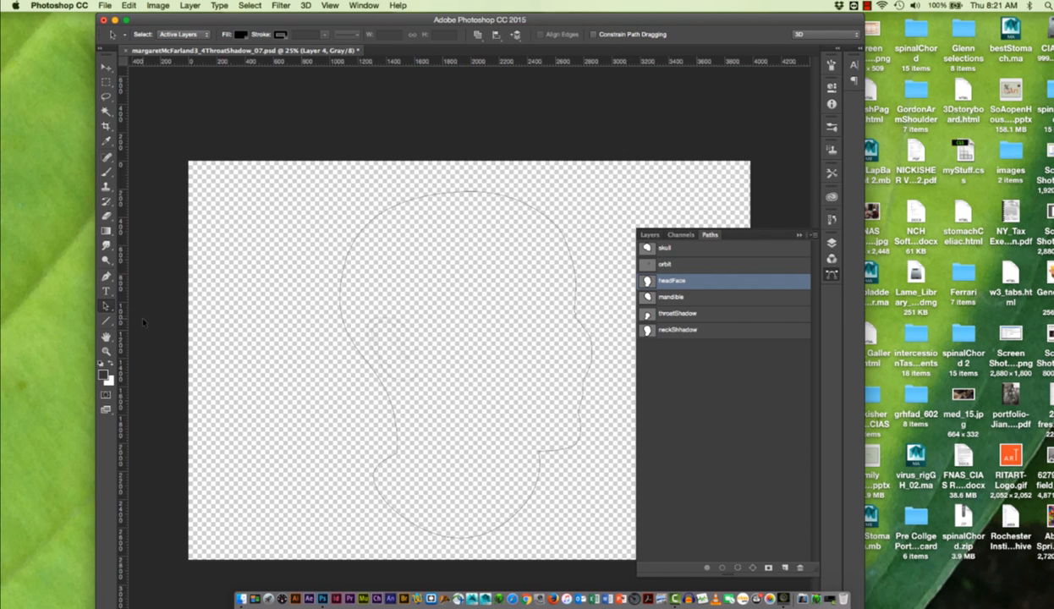
{"action": "left_click", "coordinate": [523, 508]}
- Show the white Layer 2 and briefly display the photo layer to check the headFace outline against it
{"action": "left_click", "coordinate": [649, 234]}
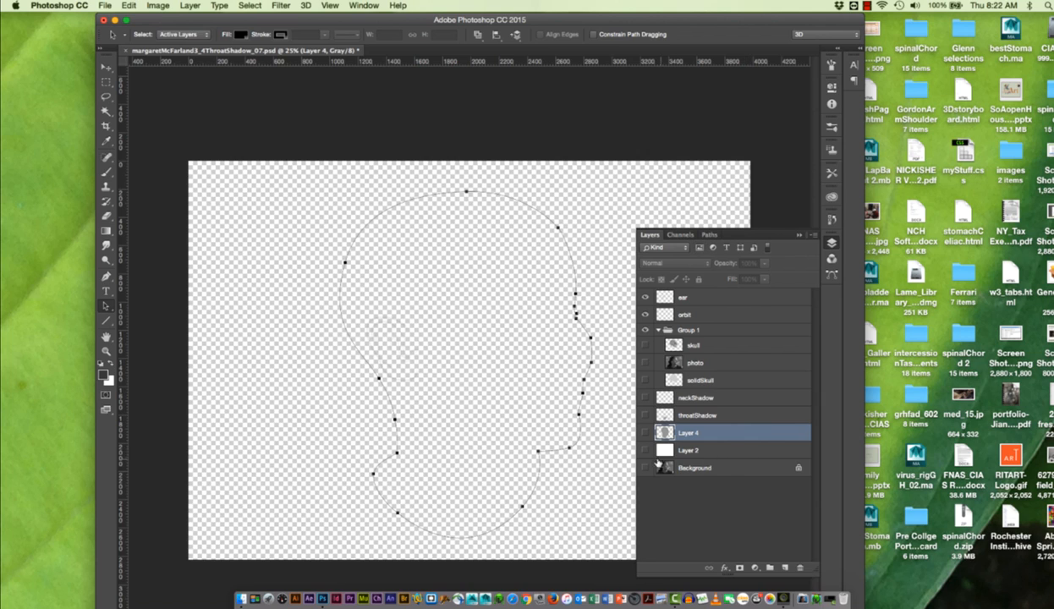
{"action": "left_click", "coordinate": [645, 450]}
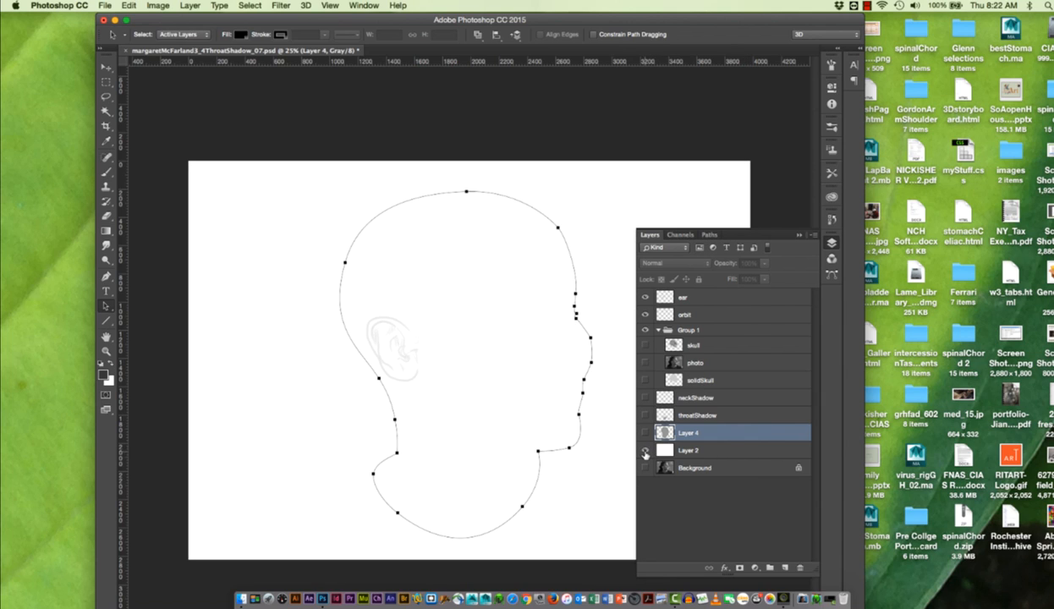
{"action": "left_click", "coordinate": [645, 363]}
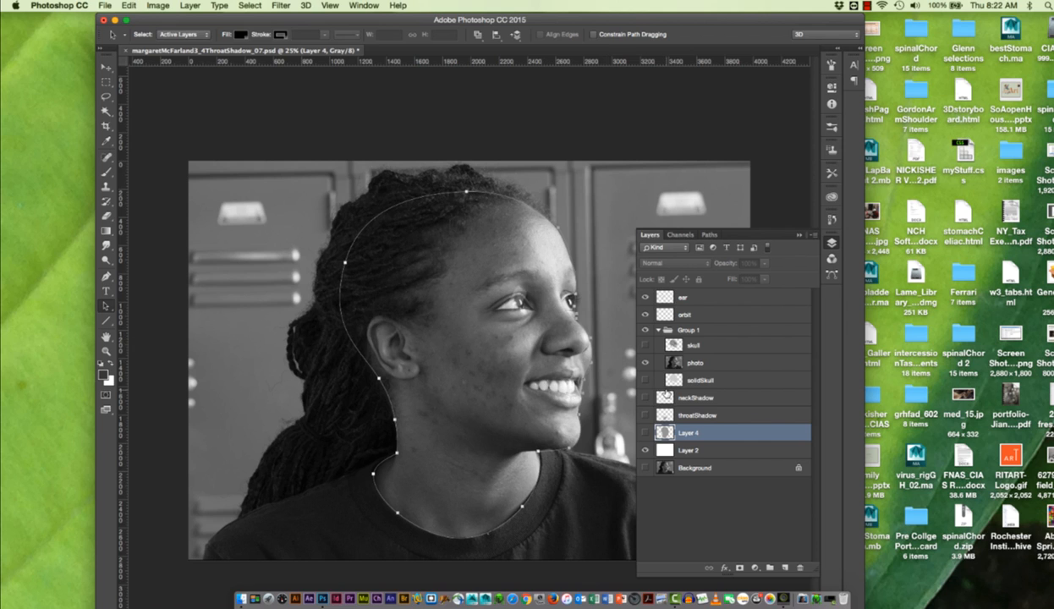
{"action": "left_click", "coordinate": [646, 362]}
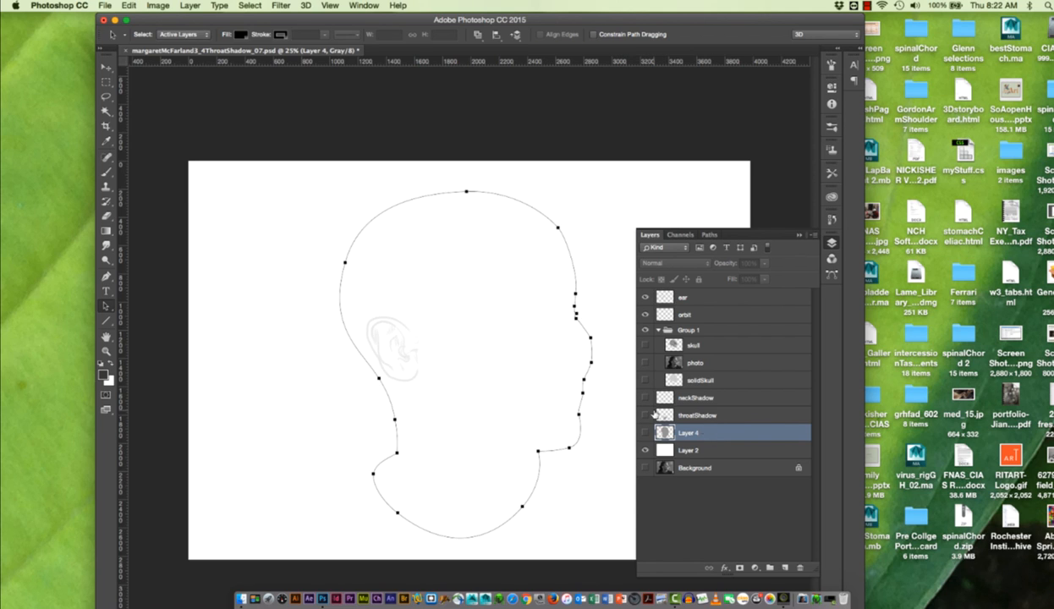
- Set the foreground color to the medium gray #afafaf
{"action": "left_click", "coordinate": [104, 371]}
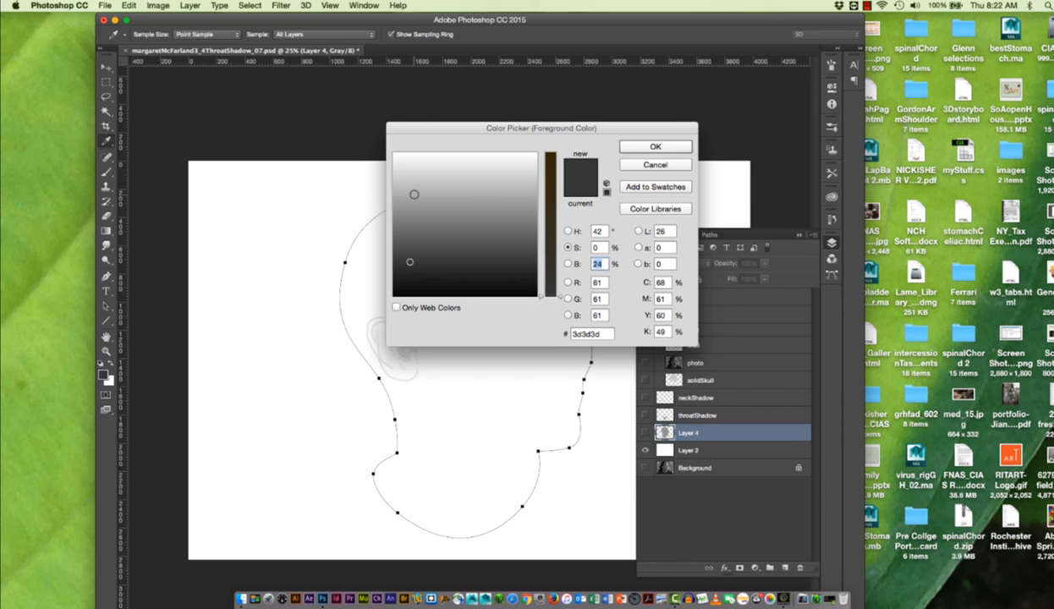
{"action": "left_click", "coordinate": [413, 185]}
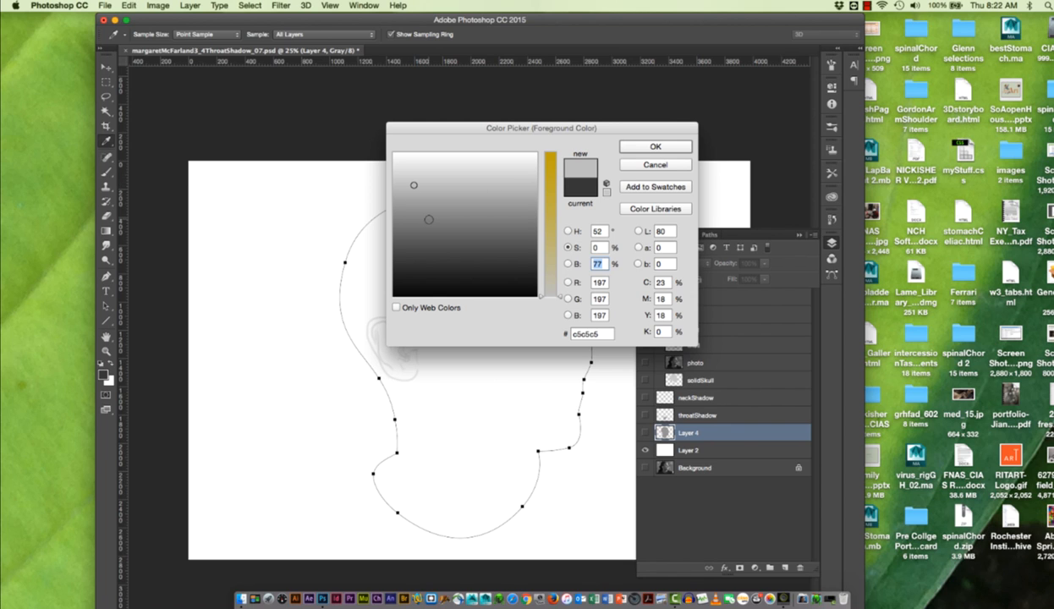
{"action": "left_click", "coordinate": [413, 198]}
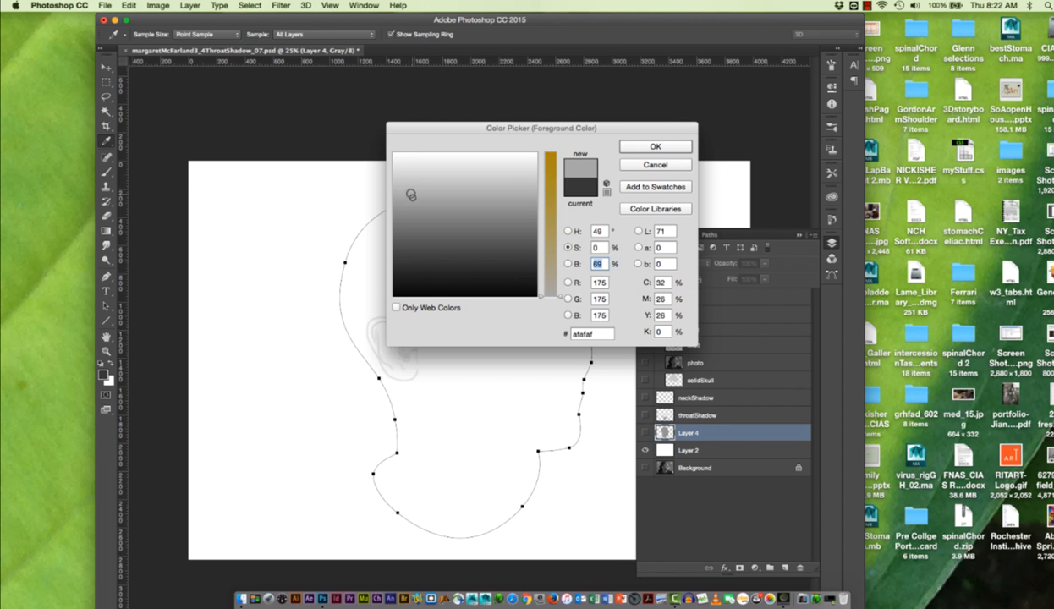
{"action": "left_click", "coordinate": [650, 146]}
{"action": "key", "text": "a"}
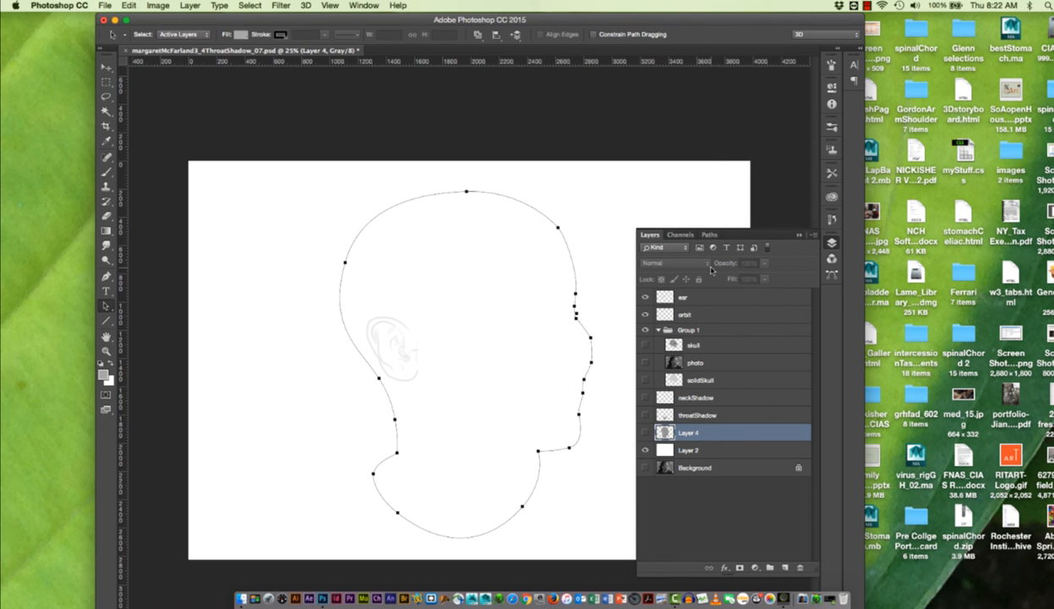
- Create a new layer directly below Layer 4 and name it classFace
{"action": "left_click", "coordinate": [786, 568]}
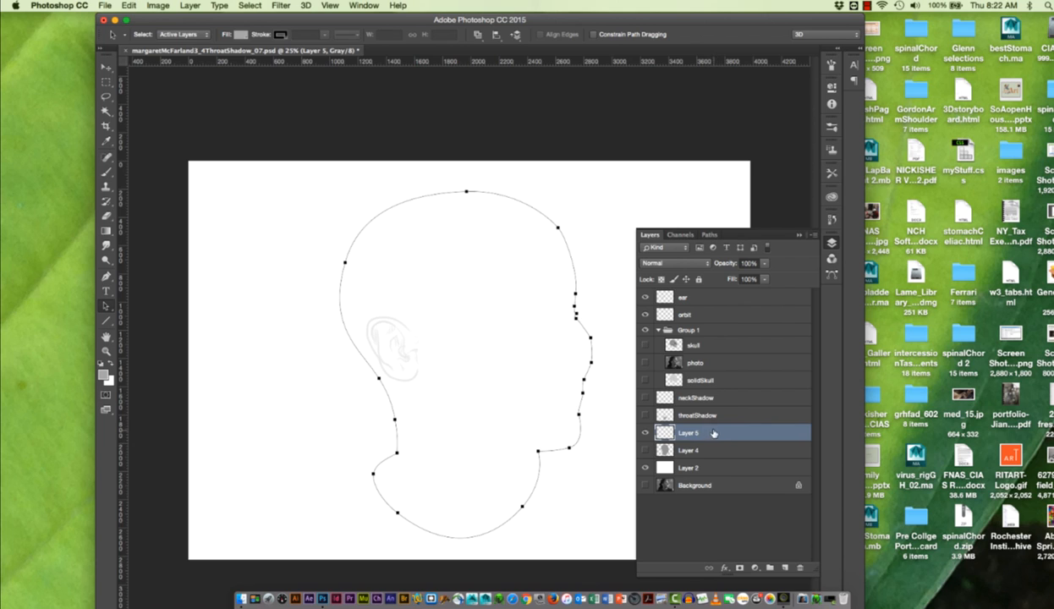
{"action": "left_click_drag", "start_coordinate": [694, 426], "coordinate": [697, 452]}
{"action": "double_click", "coordinate": [697, 452]}
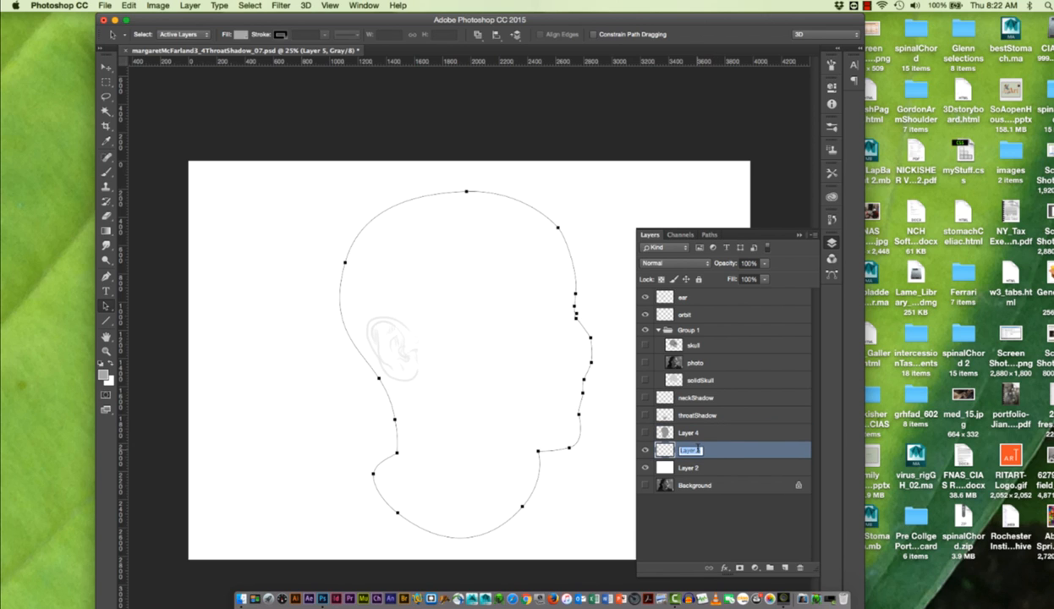
{"action": "type", "text": "classFace"}
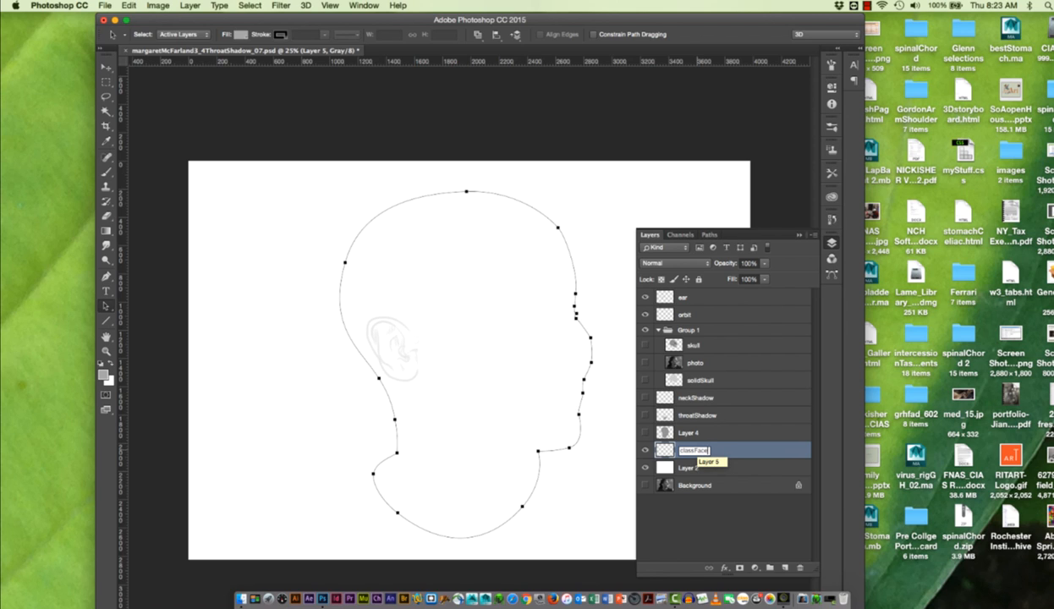
{"action": "key", "text": "Return"}
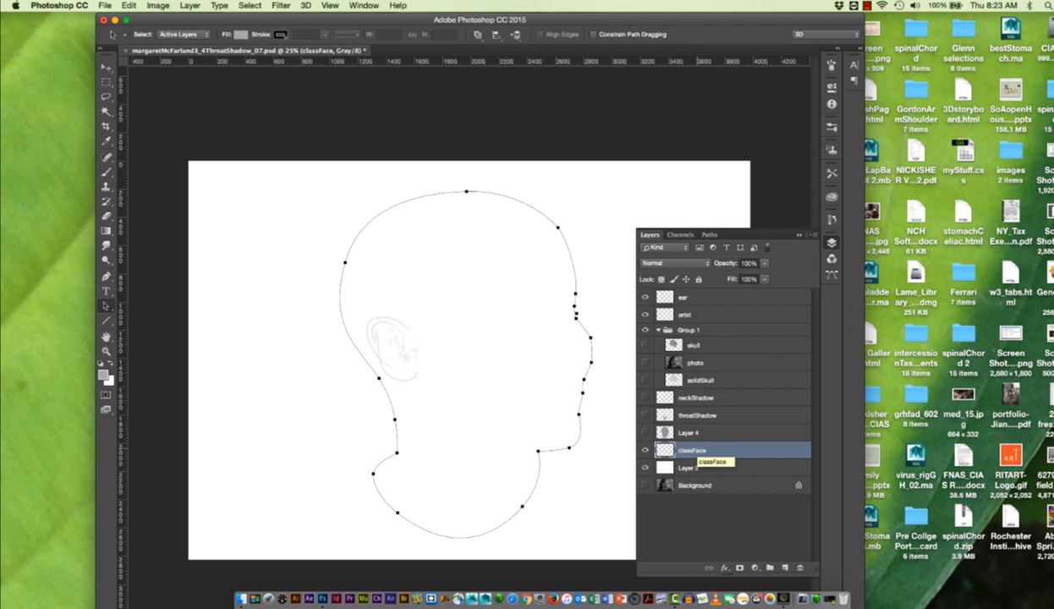
- Fill the headFace path with the foreground gray on the classFace layer and deselect all paths
{"action": "left_click", "coordinate": [711, 235]}
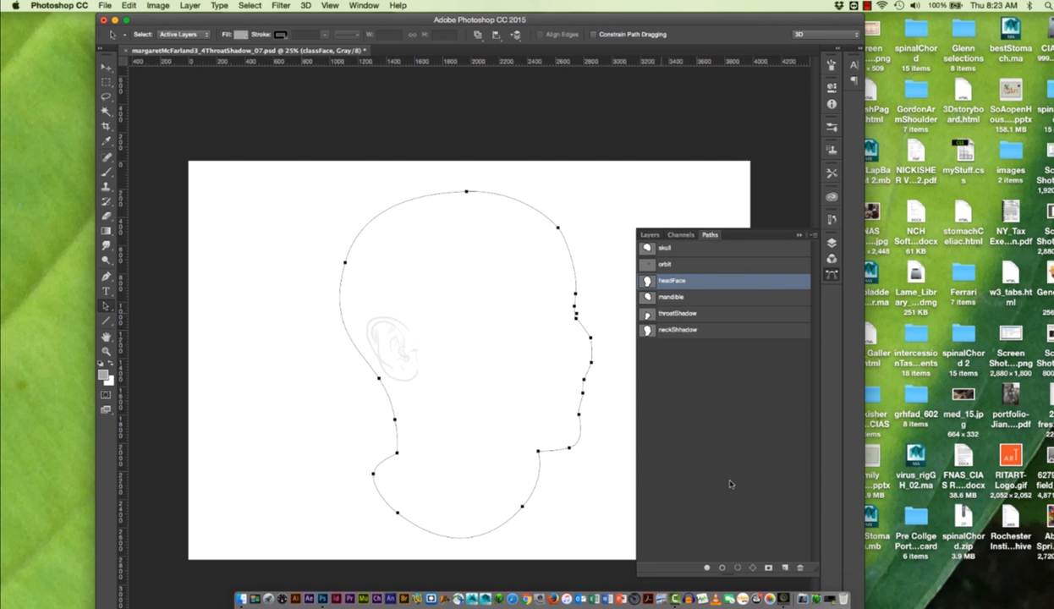
{"action": "left_click", "coordinate": [707, 569]}
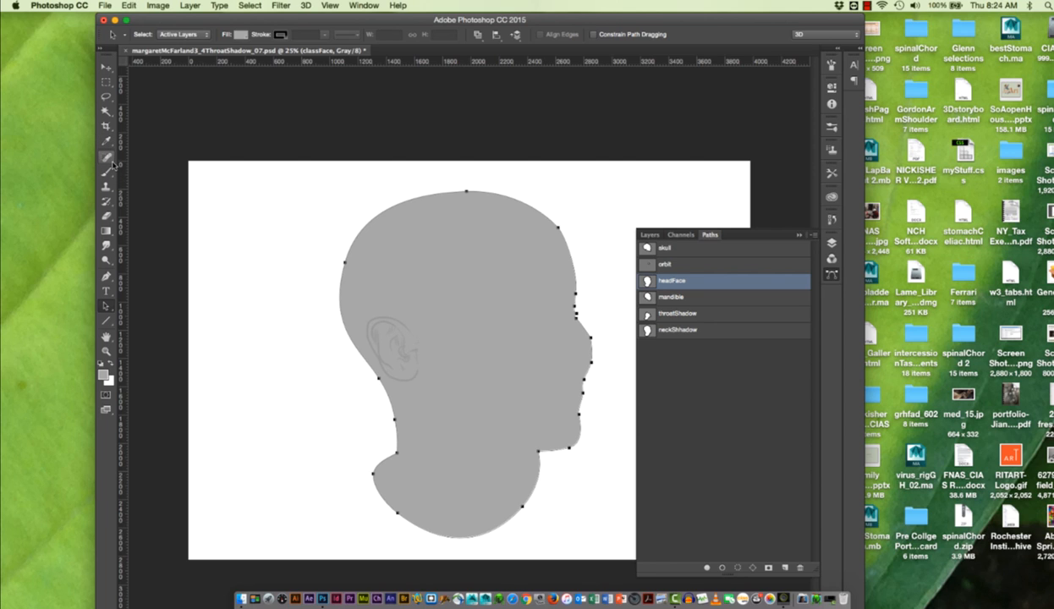
{"action": "left_click", "coordinate": [674, 313]}
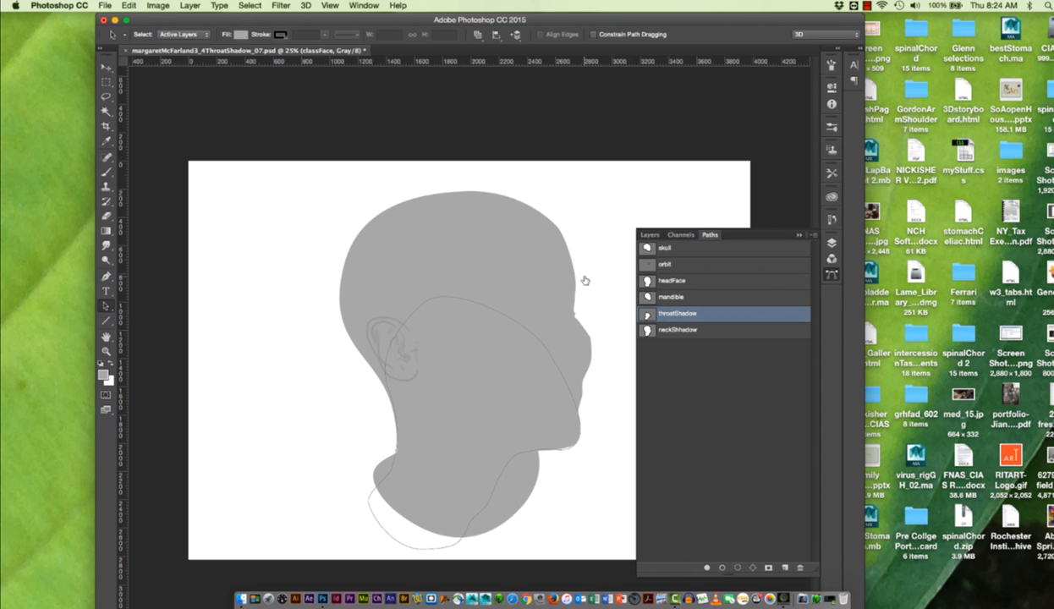
{"action": "left_click", "coordinate": [671, 383]}
- Show the photo layer as a tracing reference and hide the classFace layer
{"action": "left_click", "coordinate": [647, 234]}
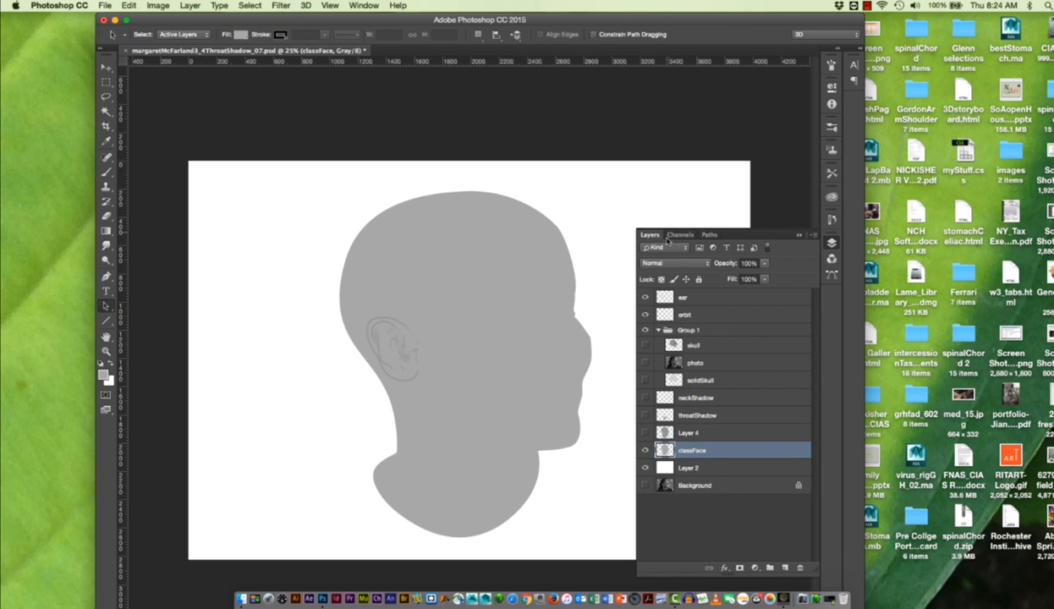
{"action": "left_click", "coordinate": [645, 363]}
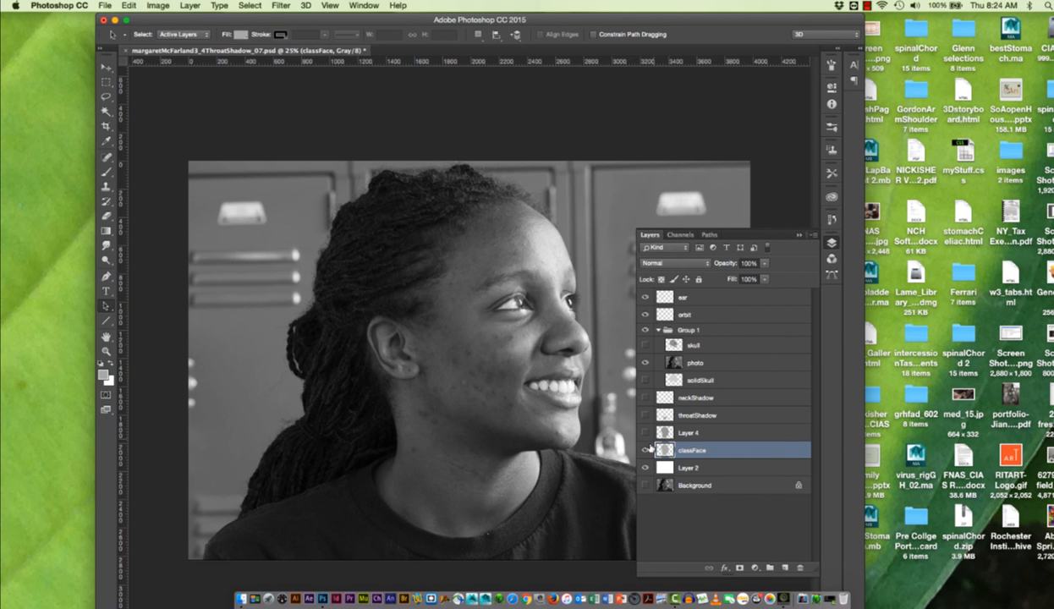
{"action": "left_click", "coordinate": [646, 450]}
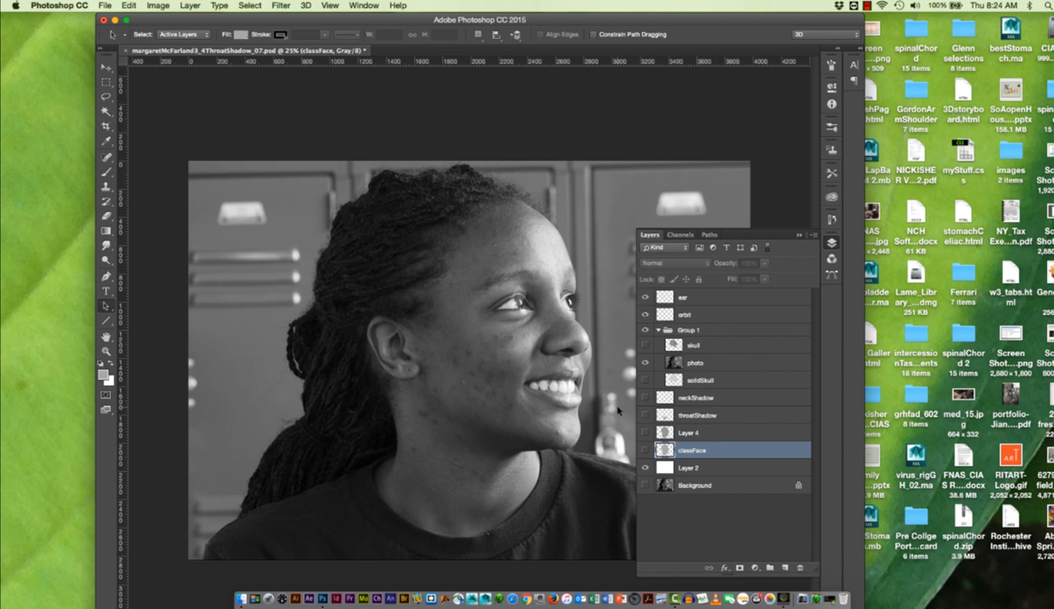
- Trace a closed Pen tool path around the forehead, face profile, shirt neckline, nape and back of the skull
{"action": "left_click", "coordinate": [109, 273]}
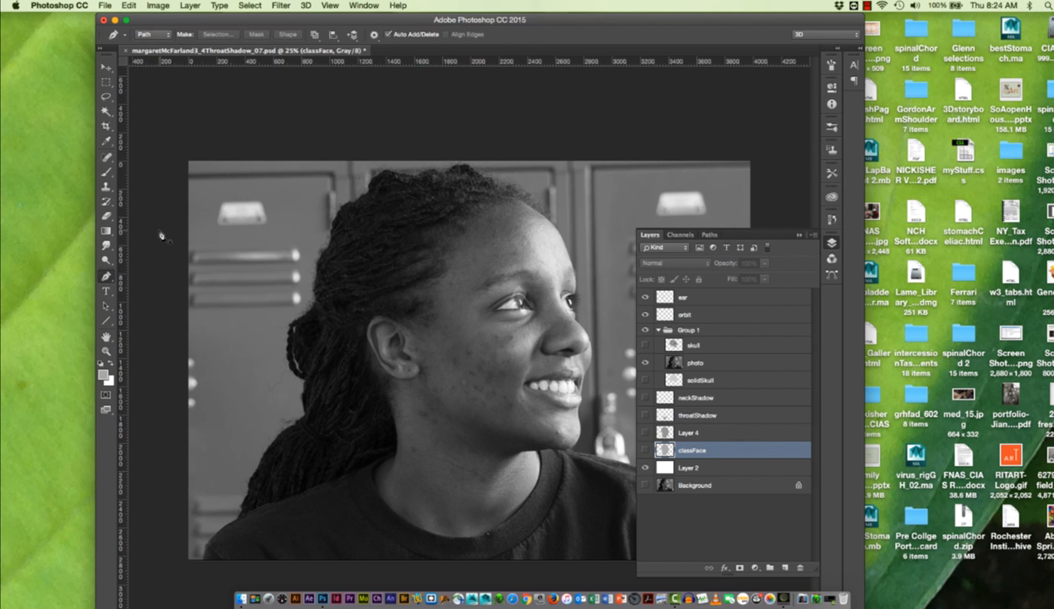
{"action": "left_click_drag", "start_coordinate": [377, 234], "coordinate": [402, 205]}
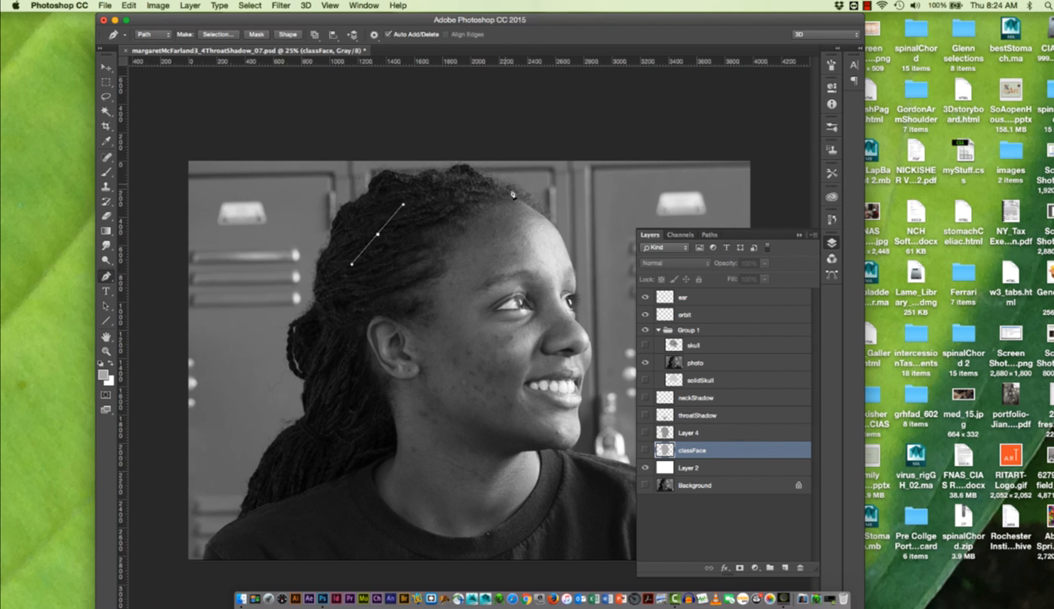
{"action": "left_click_drag", "start_coordinate": [516, 201], "coordinate": [548, 230]}
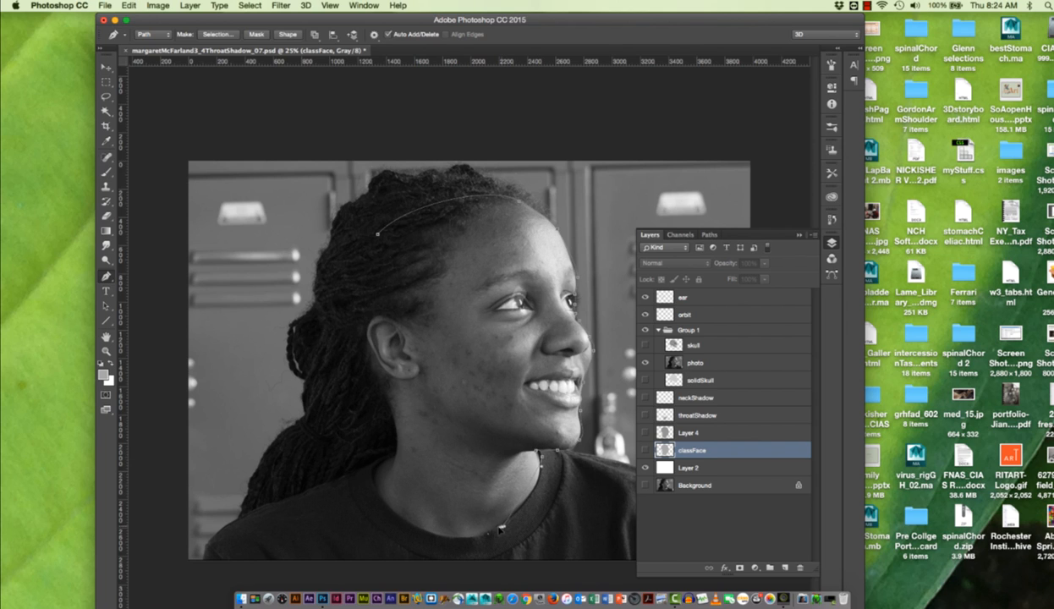
{"action": "left_click_drag", "start_coordinate": [503, 527], "coordinate": [471, 538]}
{"action": "left_click_drag", "start_coordinate": [399, 515], "coordinate": [401, 445]}
{"action": "left_click_drag", "start_coordinate": [387, 396], "coordinate": [375, 375]}
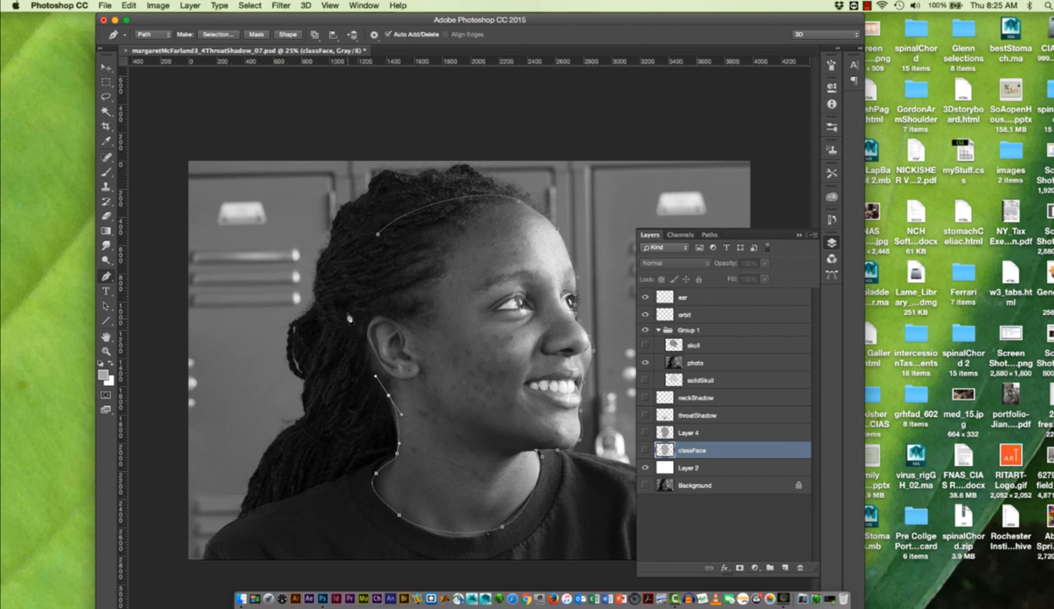
{"action": "left_click_drag", "start_coordinate": [347, 293], "coordinate": [363, 250]}
{"action": "left_click", "coordinate": [377, 236]}
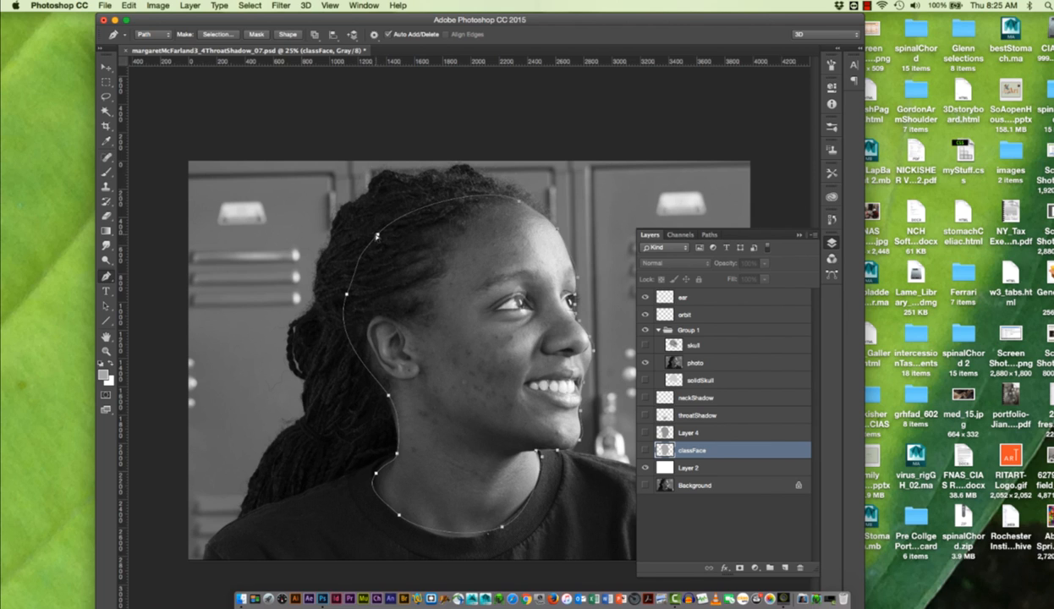
- Reshape the path at the back of the skull into a fuller, rounder curve by moving its anchor points and handles
{"action": "left_click", "coordinate": [379, 235], "text": "super"}
{"action": "left_click_drag", "start_coordinate": [402, 205], "coordinate": [410, 185]}
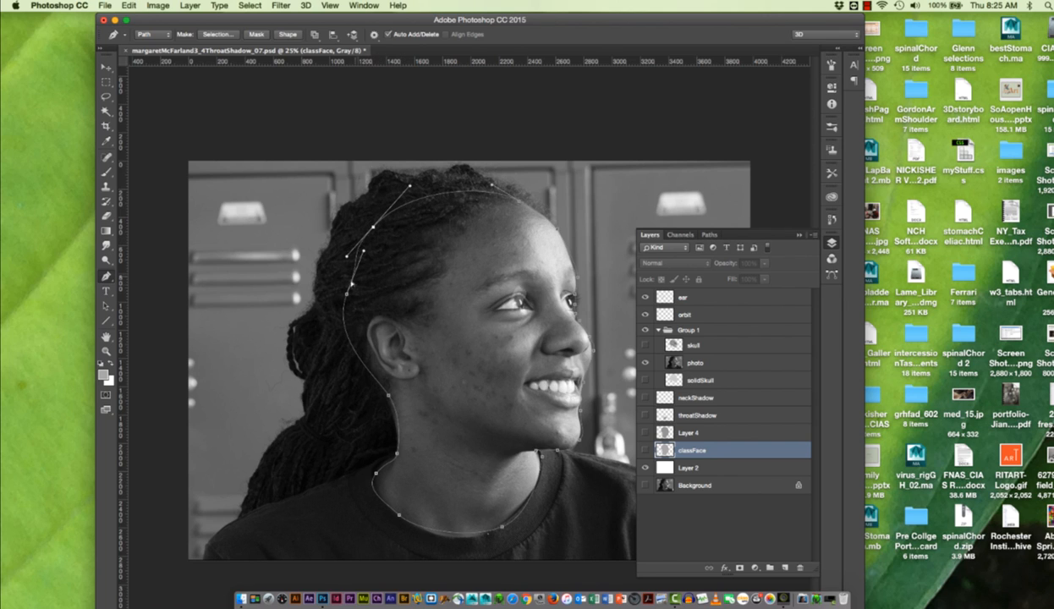
{"action": "left_click_drag", "start_coordinate": [347, 295], "coordinate": [338, 297]}
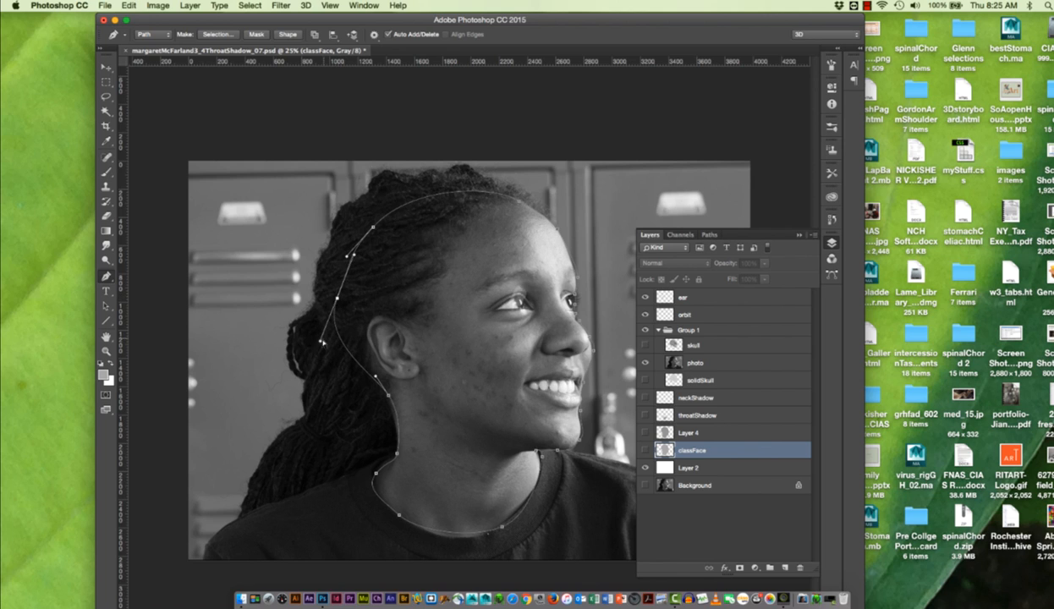
{"action": "left_click_drag", "start_coordinate": [322, 343], "coordinate": [332, 354]}
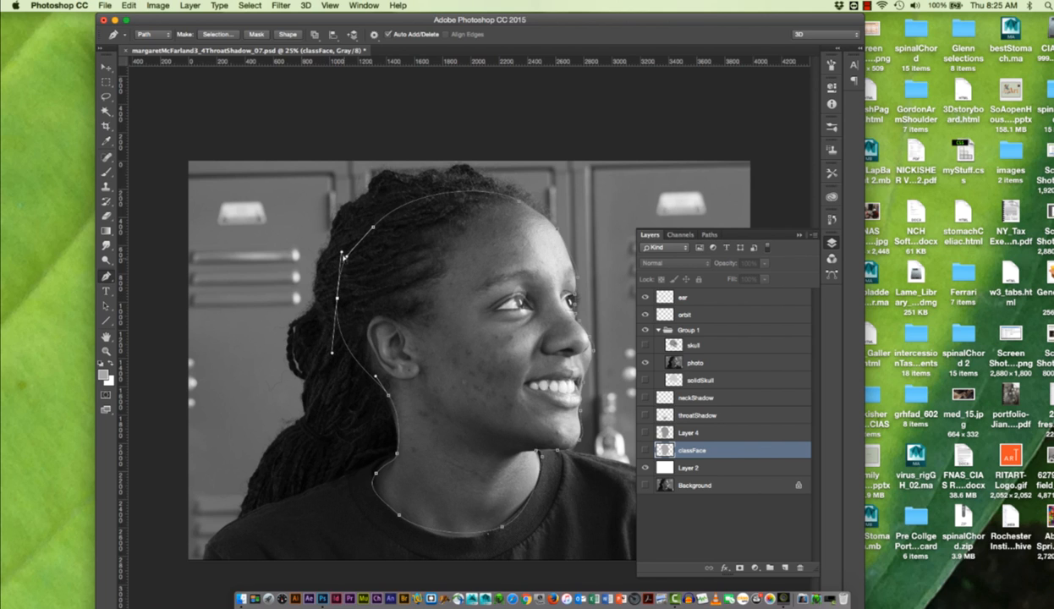
{"action": "left_click_drag", "start_coordinate": [342, 252], "coordinate": [378, 219]}
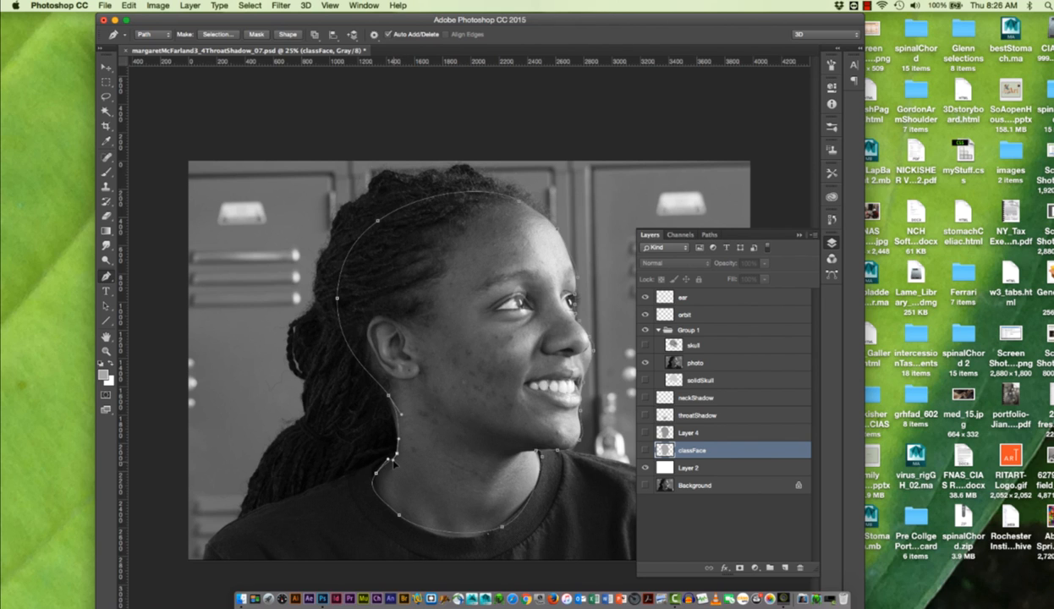
- Refine the path's anchor points and handles along the nape, shirt neckline and underside of the chin
{"action": "mouse_move", "coordinate": [394, 461]}
{"action": "left_mouse_down"}
{"action": "mouse_move", "coordinate": [407, 445]}
{"action": "mouse_move", "coordinate": [368, 449]}
{"action": "mouse_move", "coordinate": [347, 437]}
{"action": "mouse_move", "coordinate": [385, 445]}
{"action": "mouse_move", "coordinate": [396, 463]}
{"action": "left_mouse_up"}
{"action": "left_click", "coordinate": [378, 475]}
{"action": "left_click_drag", "start_coordinate": [378, 476], "coordinate": [407, 523]}
{"action": "left_click", "coordinate": [503, 528]}
{"action": "left_click_drag", "start_coordinate": [503, 528], "coordinate": [533, 511]}
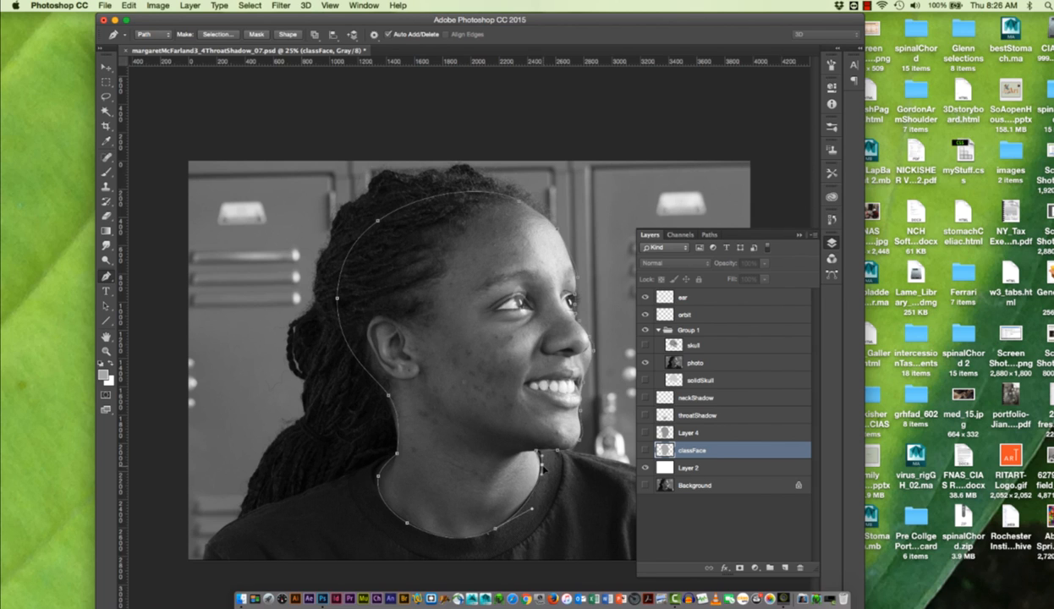
{"action": "left_click_drag", "start_coordinate": [558, 452], "coordinate": [553, 451]}
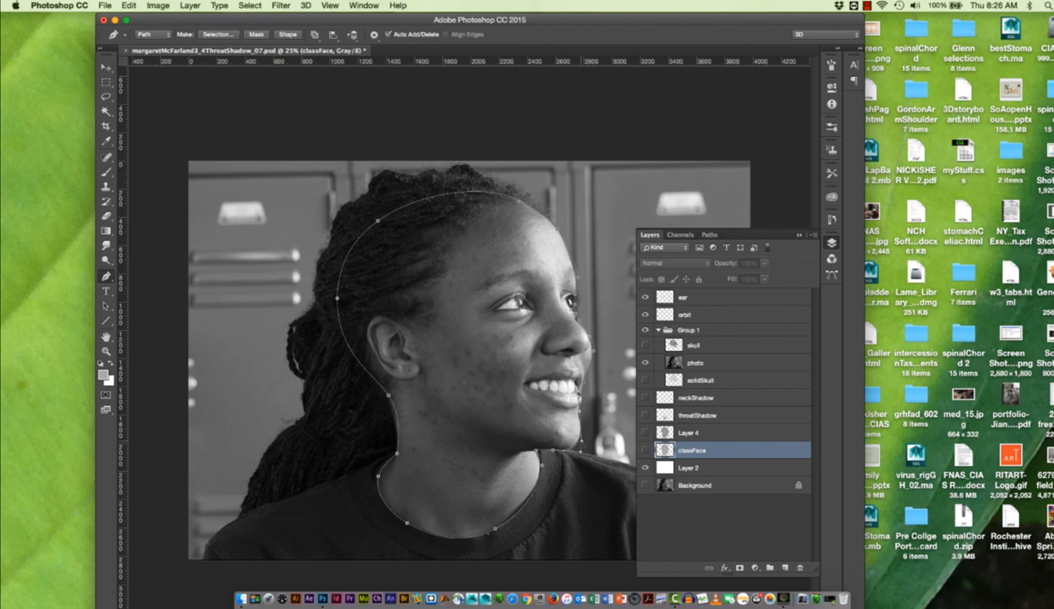
{"action": "left_click_drag", "start_coordinate": [582, 441], "coordinate": [585, 440]}
- Fit the path closely to the bridge and tip of the nose by adjusting its anchor points and handles
{"action": "scroll", "coordinate": [574, 454], "scroll_direction": "up", "scroll_amount": 1}
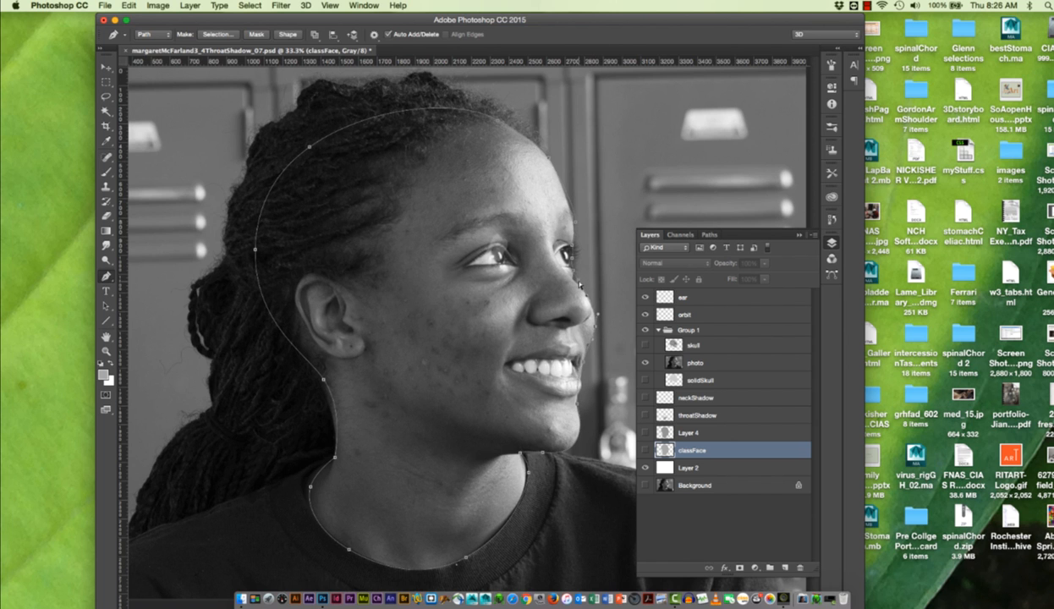
{"action": "scroll", "coordinate": [573, 281], "scroll_direction": "up", "scroll_amount": 6}
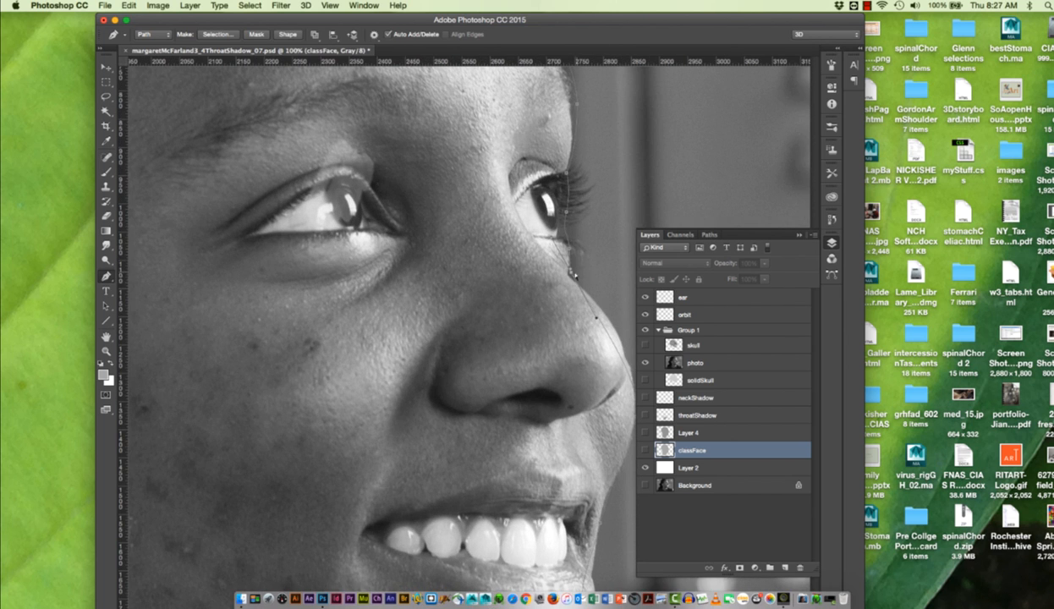
{"action": "left_click_drag", "start_coordinate": [570, 271], "coordinate": [568, 276]}
{"action": "left_click_drag", "start_coordinate": [547, 242], "coordinate": [566, 273]}
{"action": "left_click", "coordinate": [799, 236]}
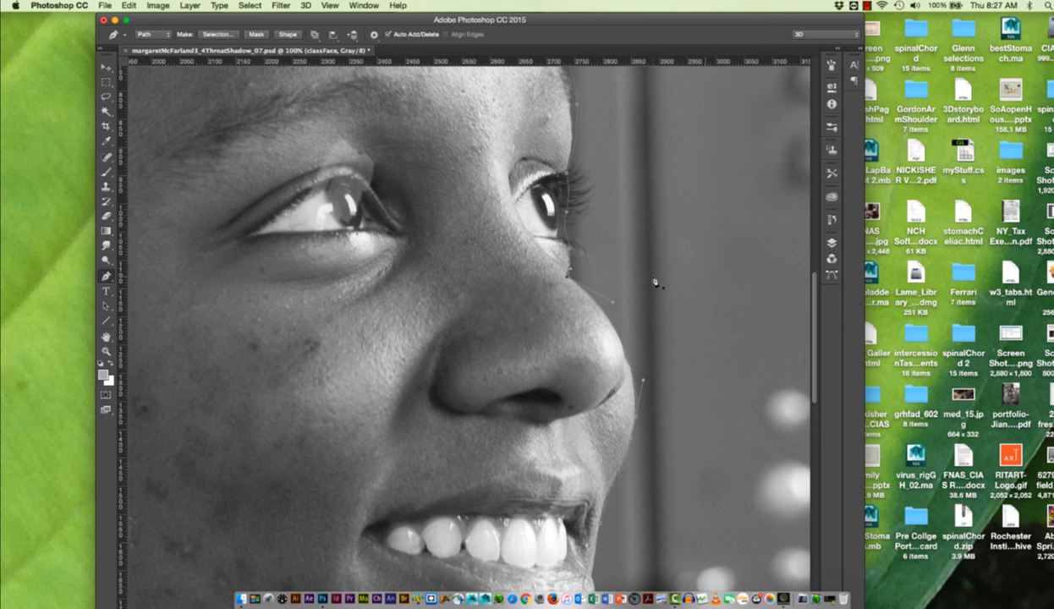
{"action": "left_click", "coordinate": [627, 357]}
{"action": "left_click_drag", "start_coordinate": [627, 356], "coordinate": [626, 347]}
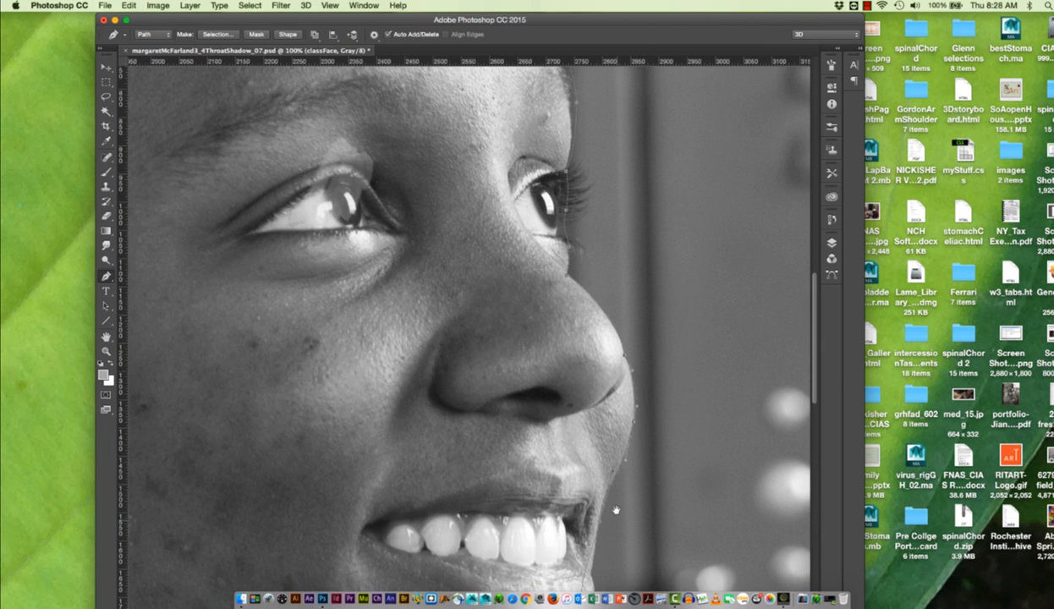
- Adjust the path's anchor point and direction handle at the lower lip to follow the mouth contour
{"action": "left_click_drag", "start_coordinate": [614, 509], "coordinate": [584, 440]}
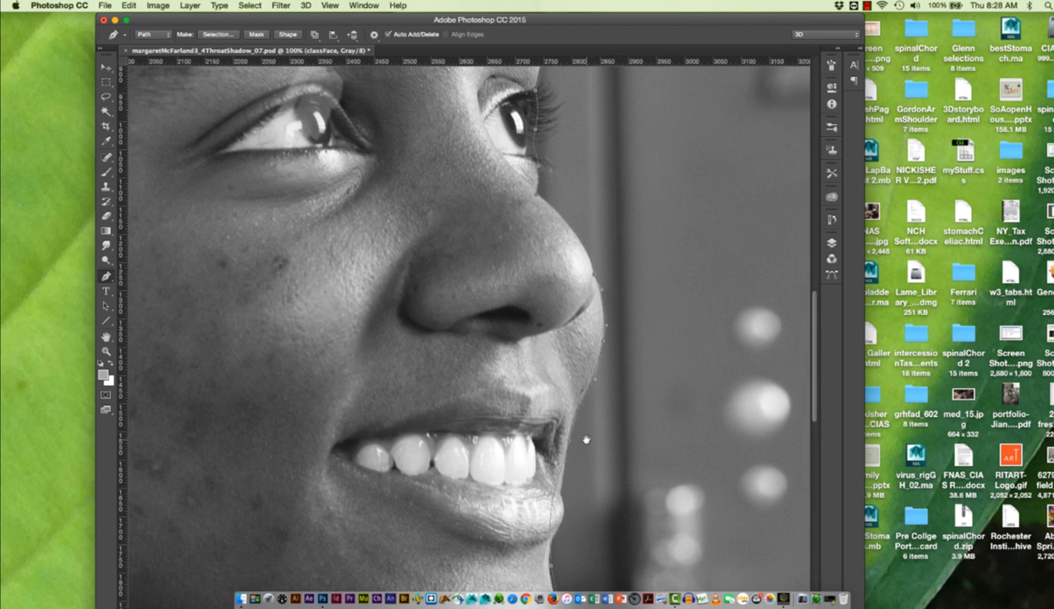
{"action": "left_click", "coordinate": [557, 490]}
{"action": "left_click", "coordinate": [552, 513]}
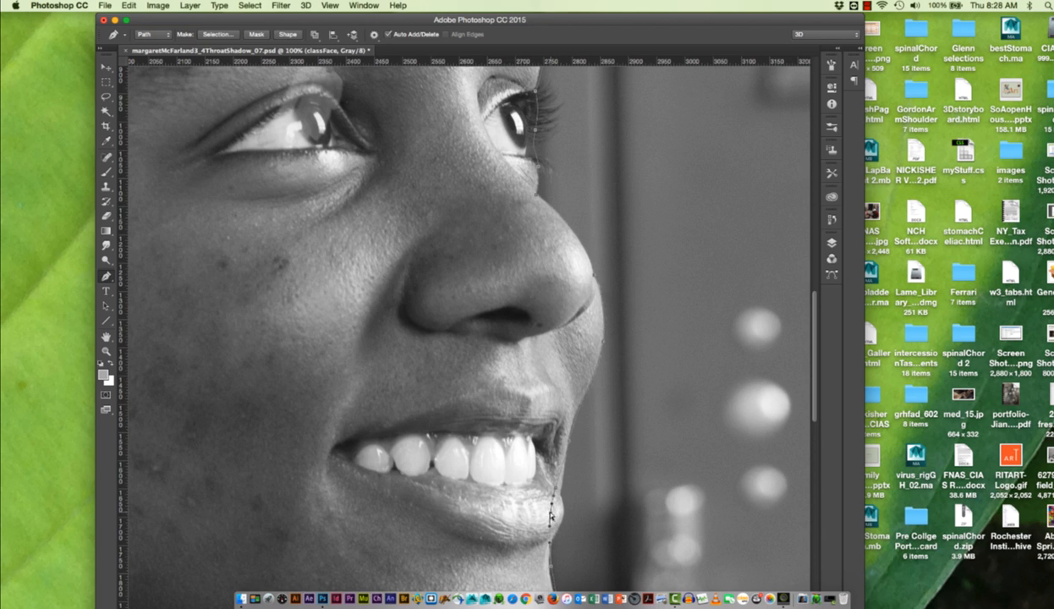
{"action": "mouse_move", "coordinate": [551, 514]}
{"action": "left_mouse_down"}
{"action": "mouse_move", "coordinate": [565, 519]}
{"action": "mouse_move", "coordinate": [568, 505]}
{"action": "left_mouse_up"}
{"action": "left_click", "coordinate": [107, 279]}
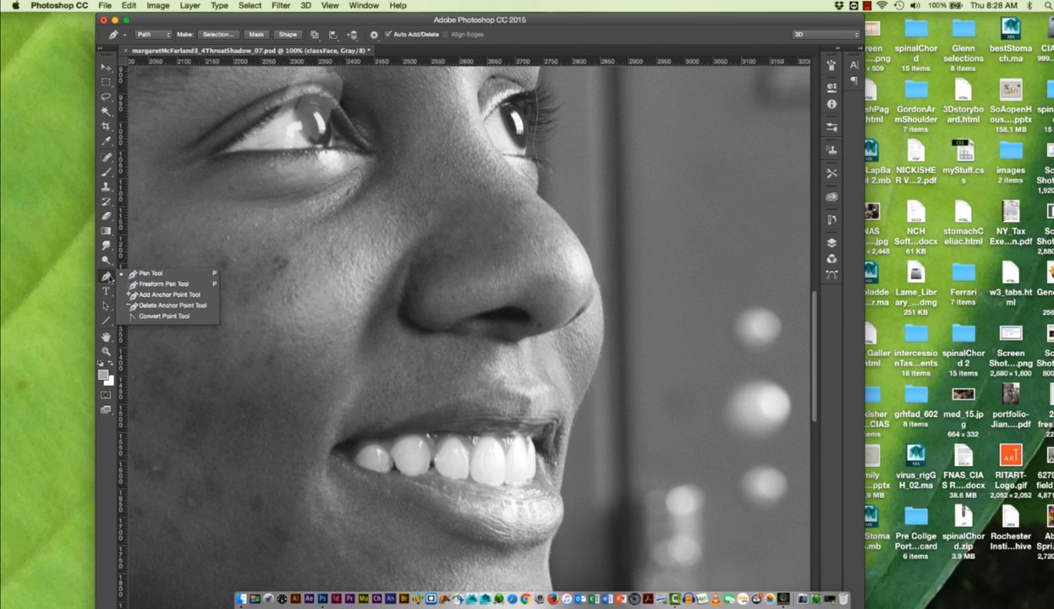
{"action": "left_click", "coordinate": [108, 278]}
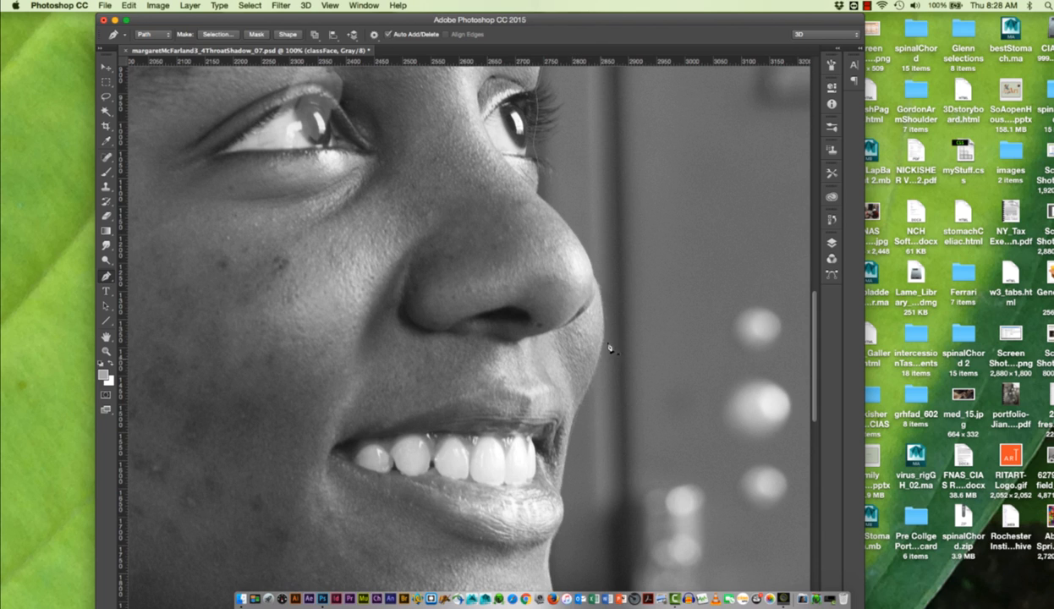
{"action": "left_click", "coordinate": [582, 408], "text": "super"}
{"action": "key", "text": "super+equal"}
{"action": "key", "text": "super+minus"}
{"action": "key", "text": "super+minus"}
{"action": "key", "text": "super+minus"}
{"action": "key", "text": "super+minus"}
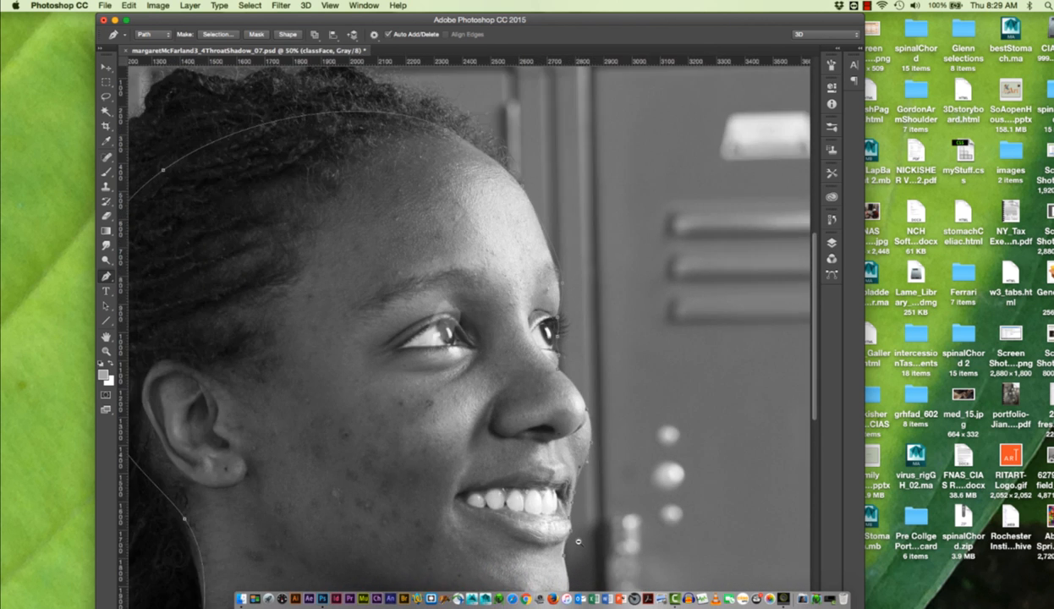